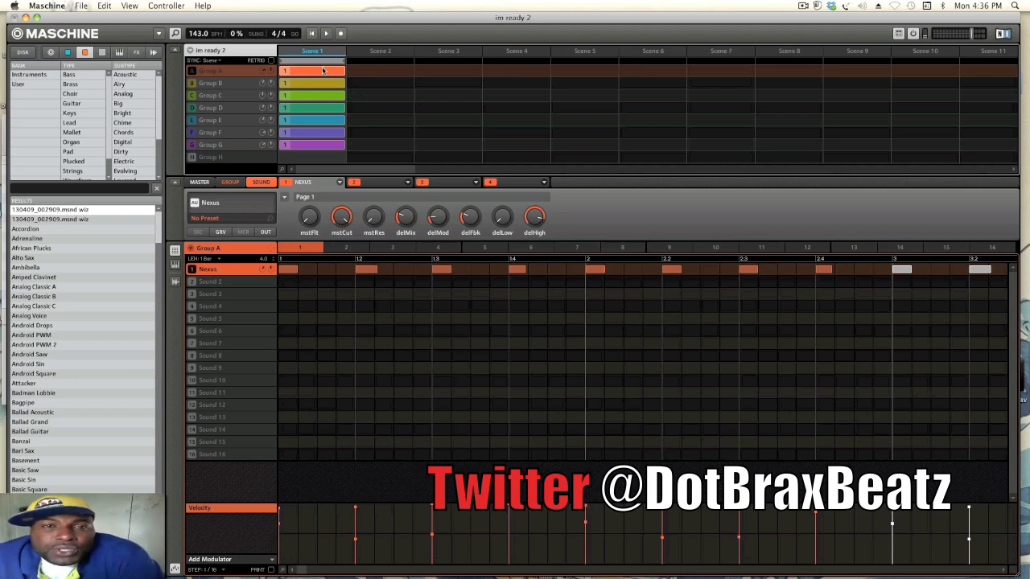
- Unmute Groups A through G one at a time while Scene 1 plays, and stop playback at the end
click(192, 70)
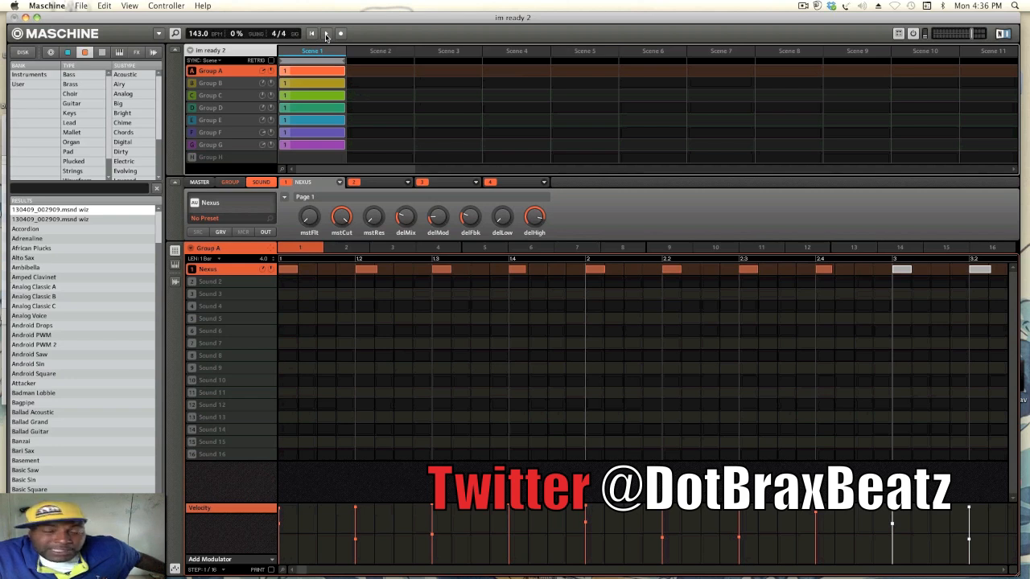
click(326, 34)
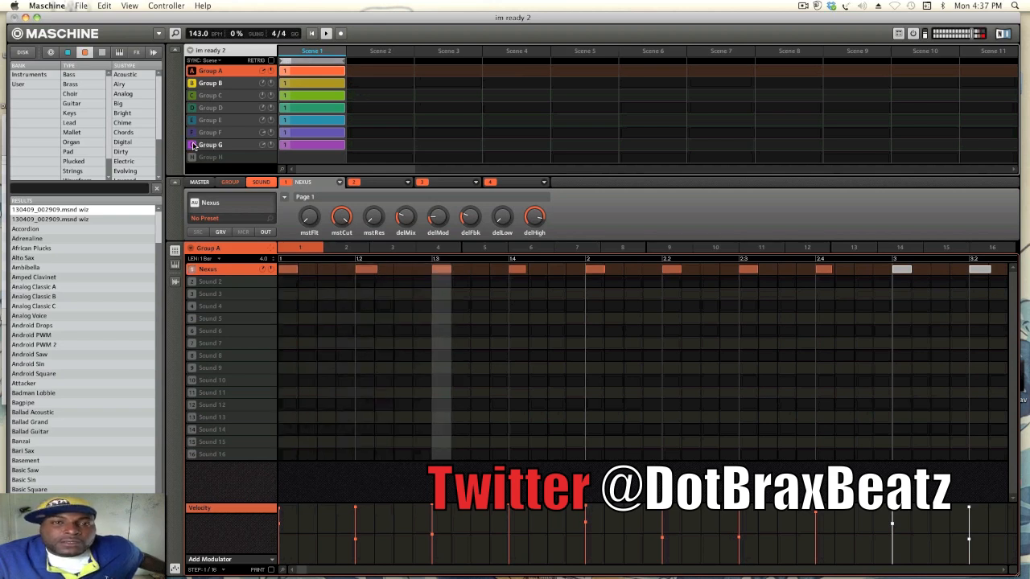
click(191, 97)
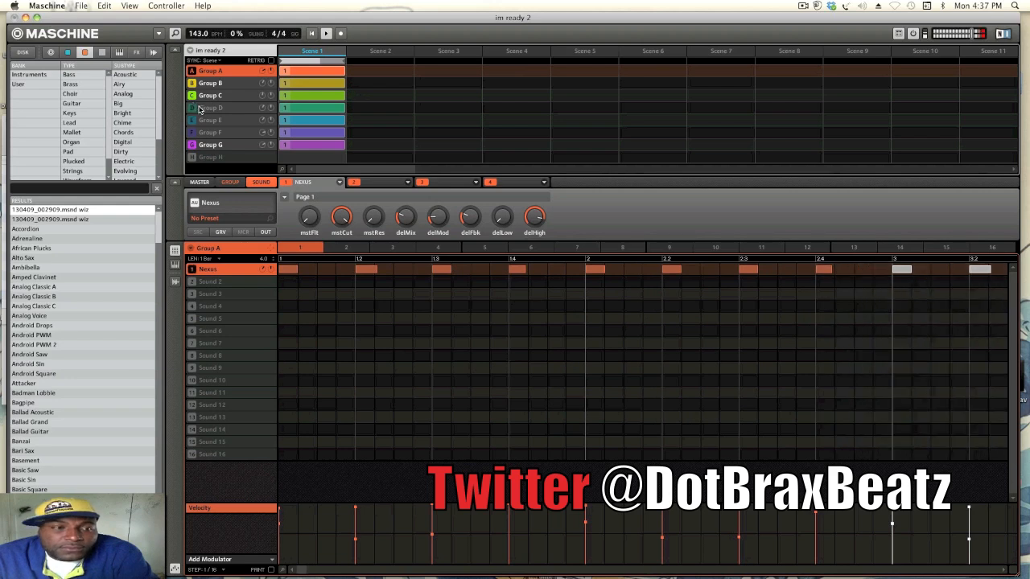
click(192, 108)
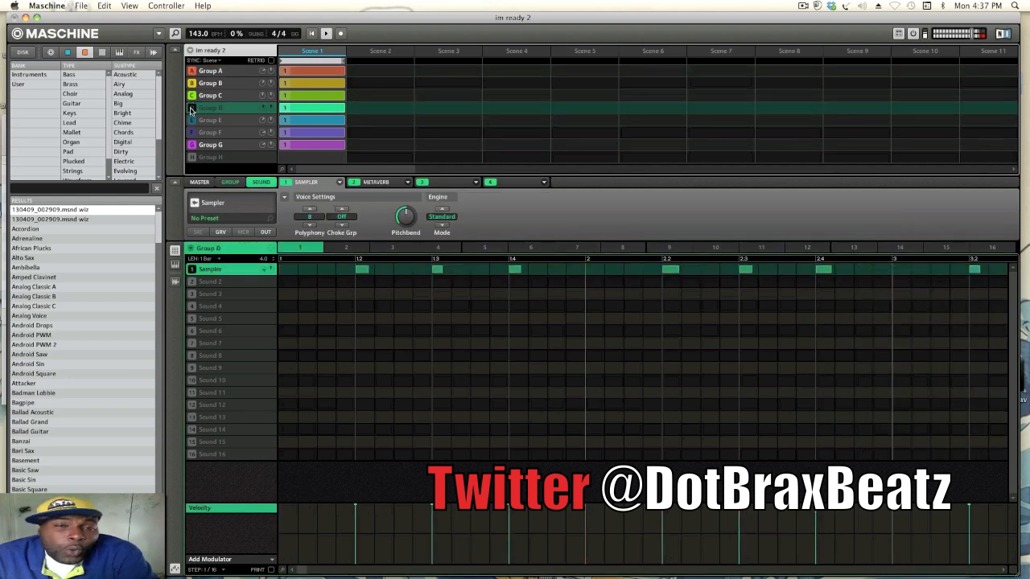
click(192, 109)
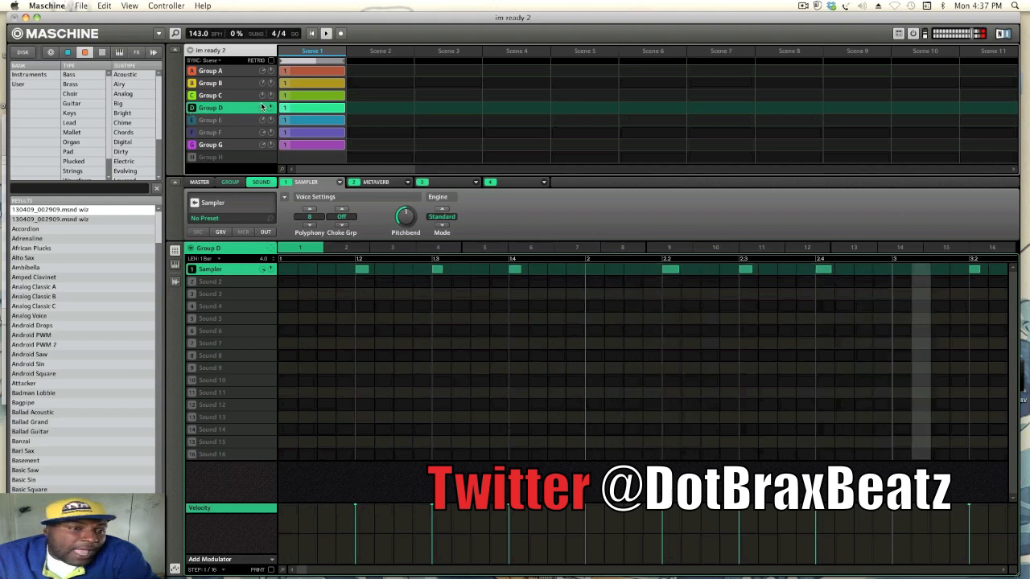
click(198, 120)
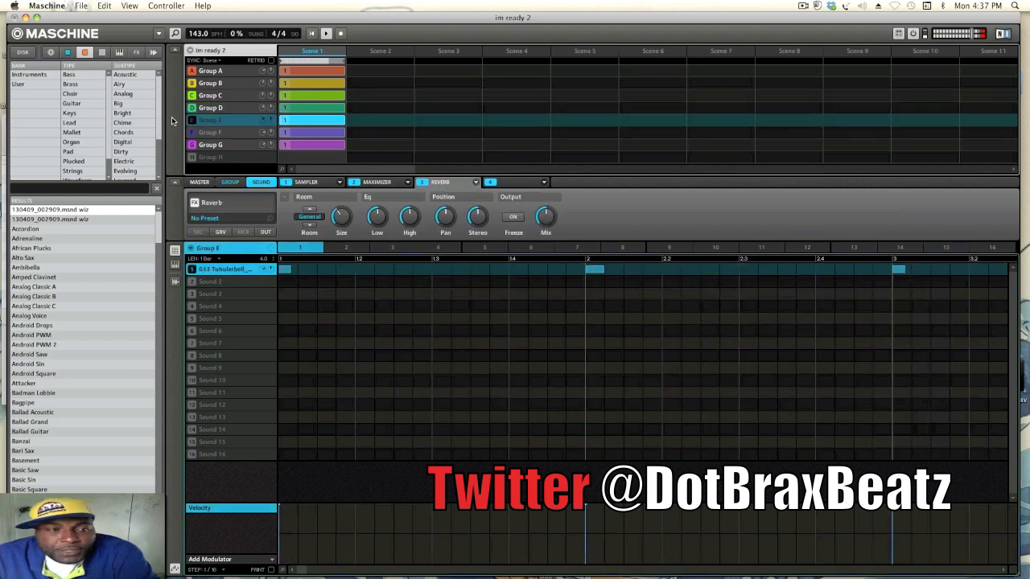
click(190, 121)
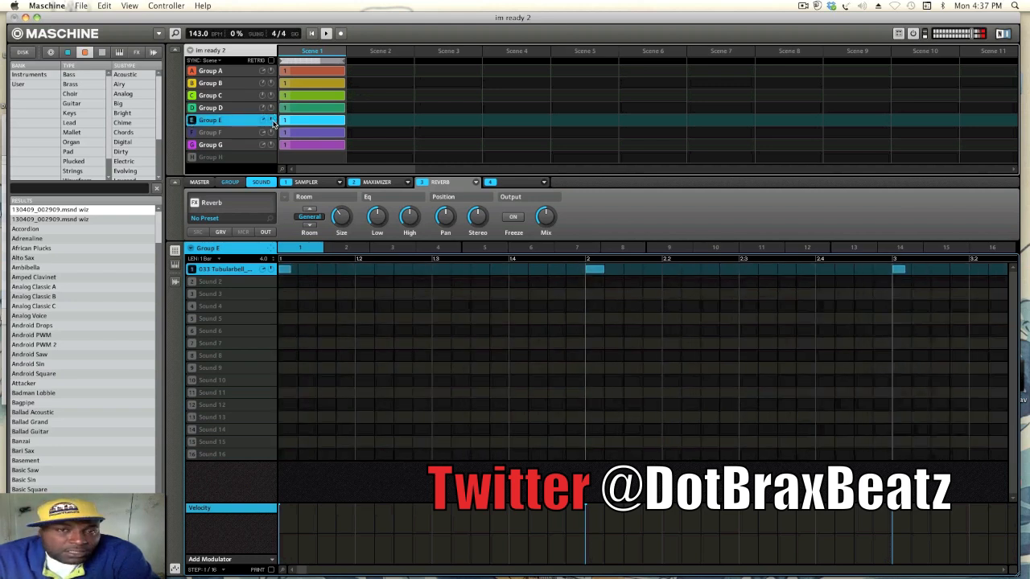
click(191, 133)
click(206, 133)
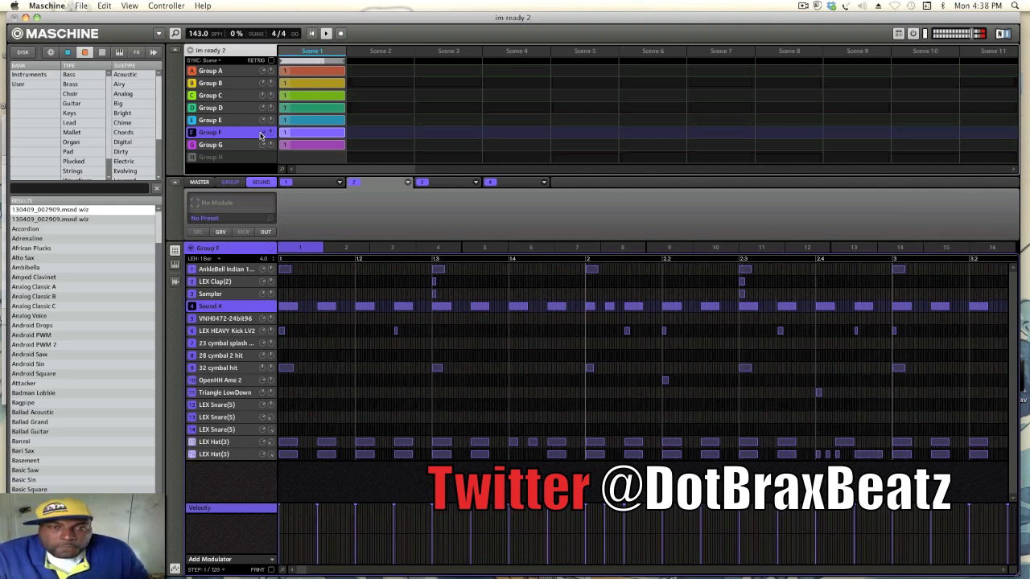
key(space)
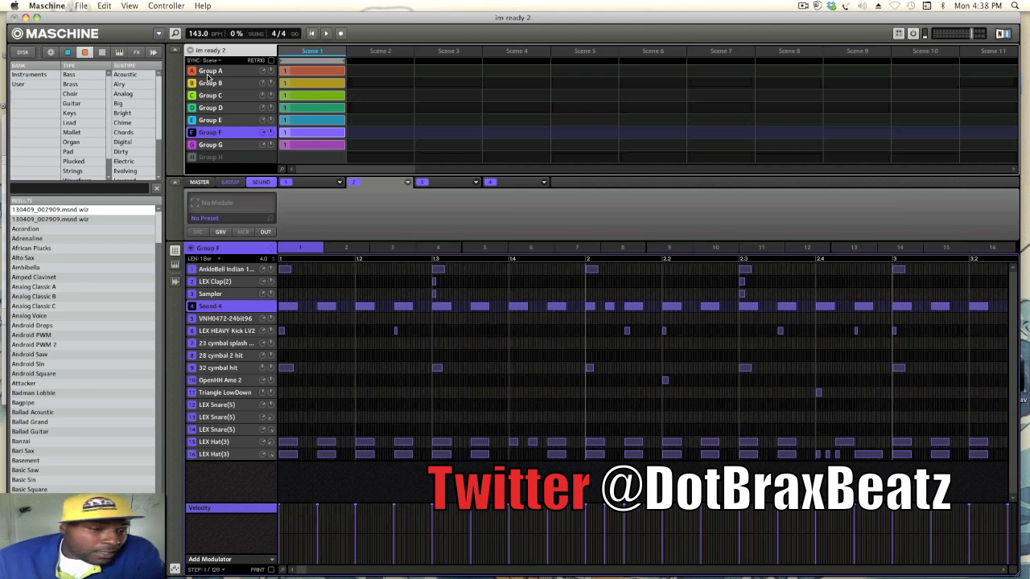
- Inspect the presets loaded in the Nexus instruments of Group A and Group B, closing each plug-in window
click(207, 73)
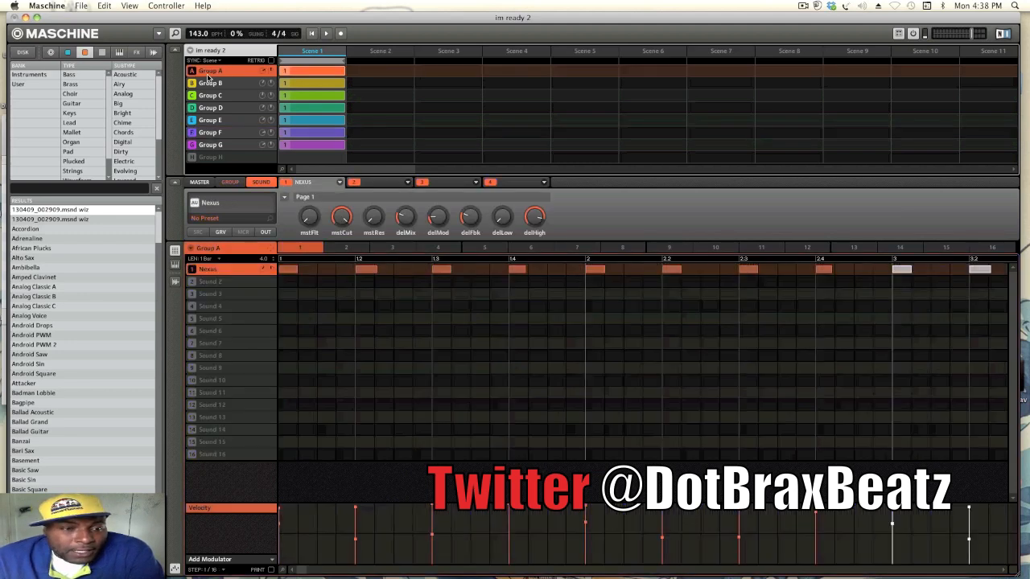
click(253, 201)
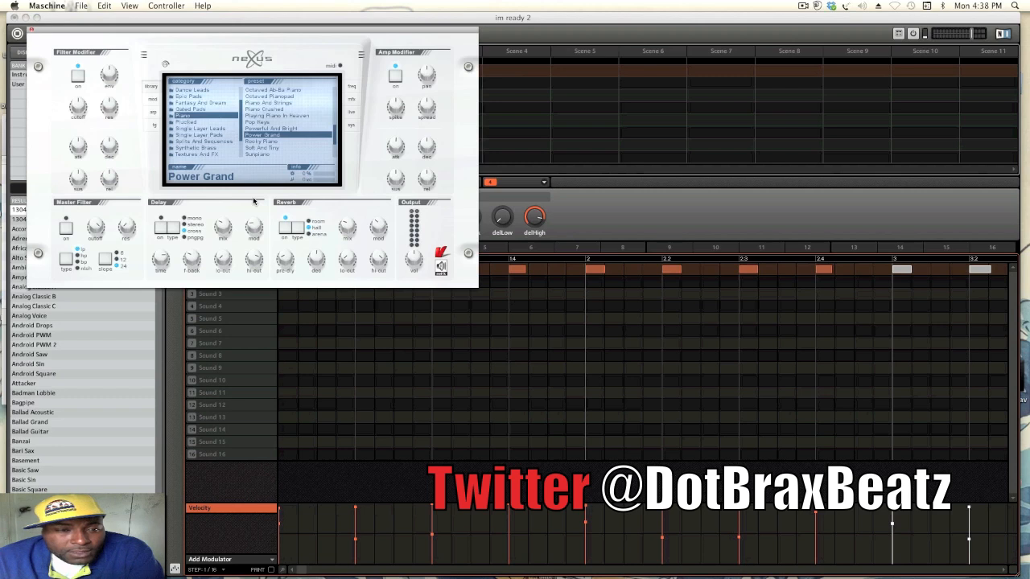
click(29, 32)
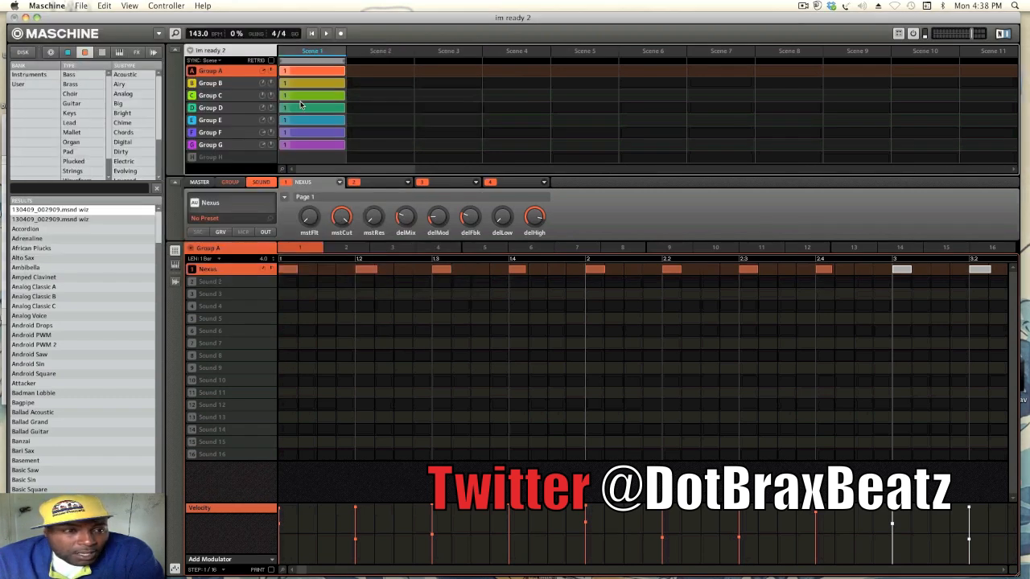
click(236, 86)
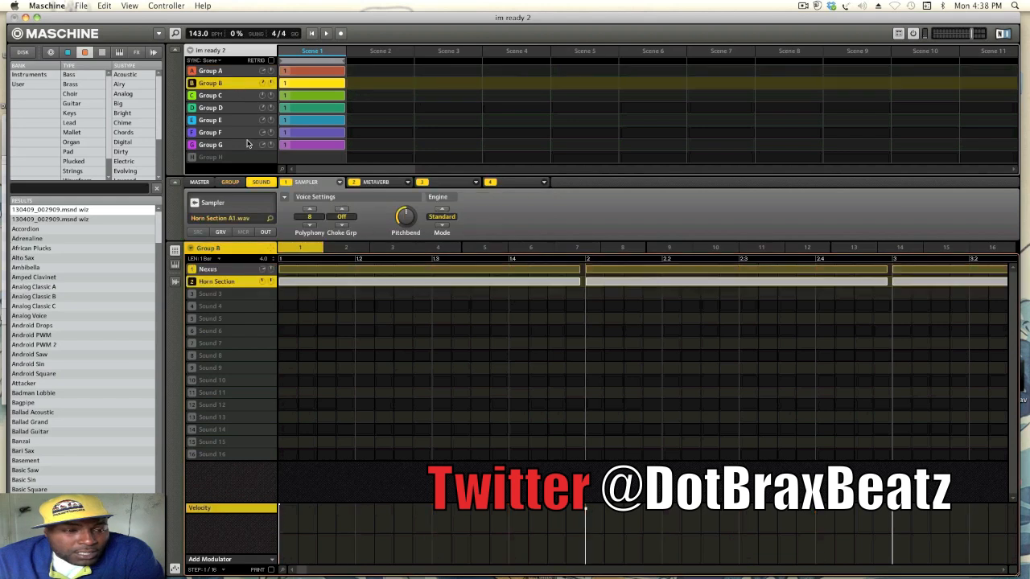
click(248, 270)
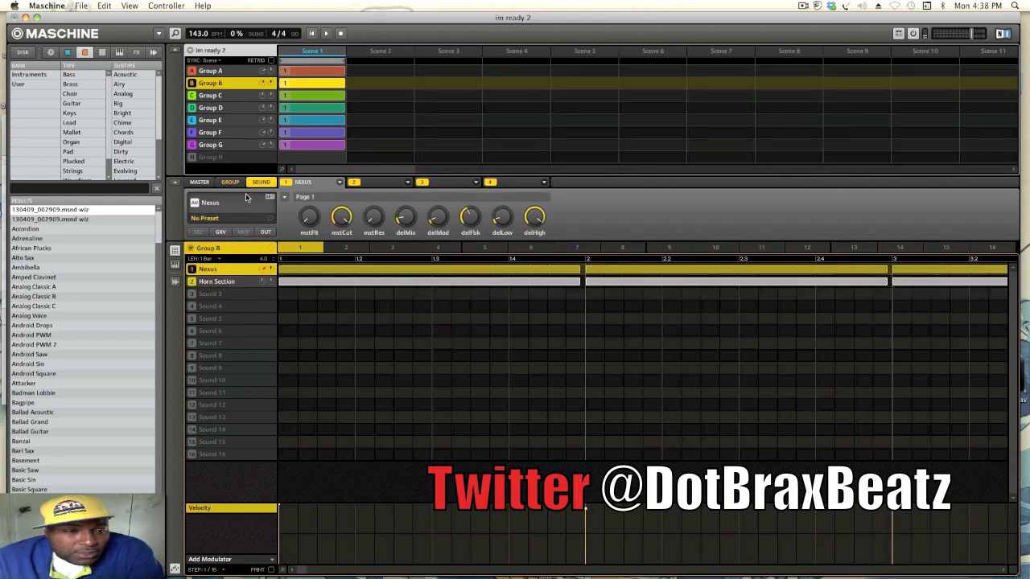
click(246, 198)
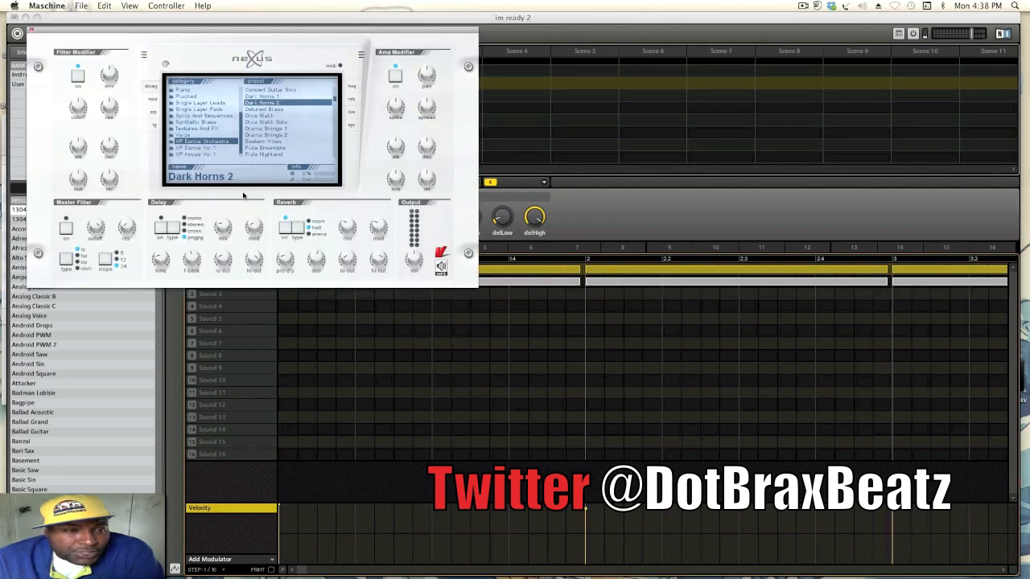
click(32, 33)
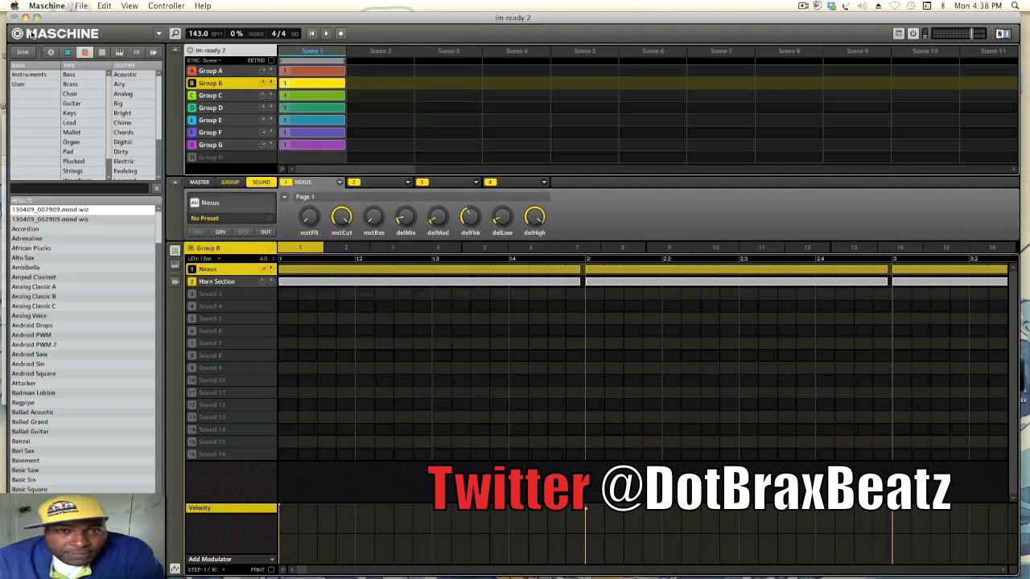
- View Group B's Horn Section and Nexus notes in the piano roll
click(245, 280)
click(174, 267)
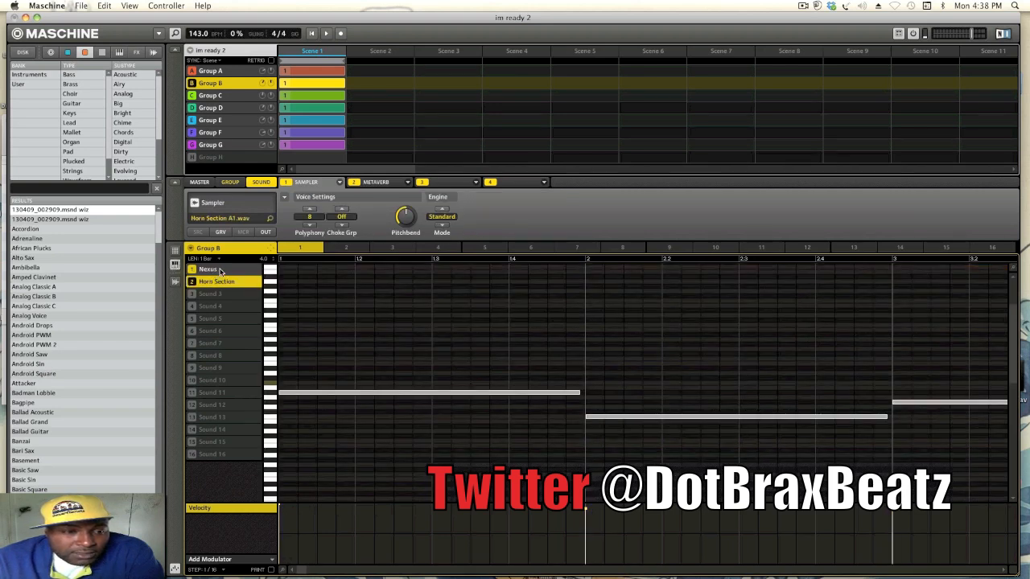
click(219, 270)
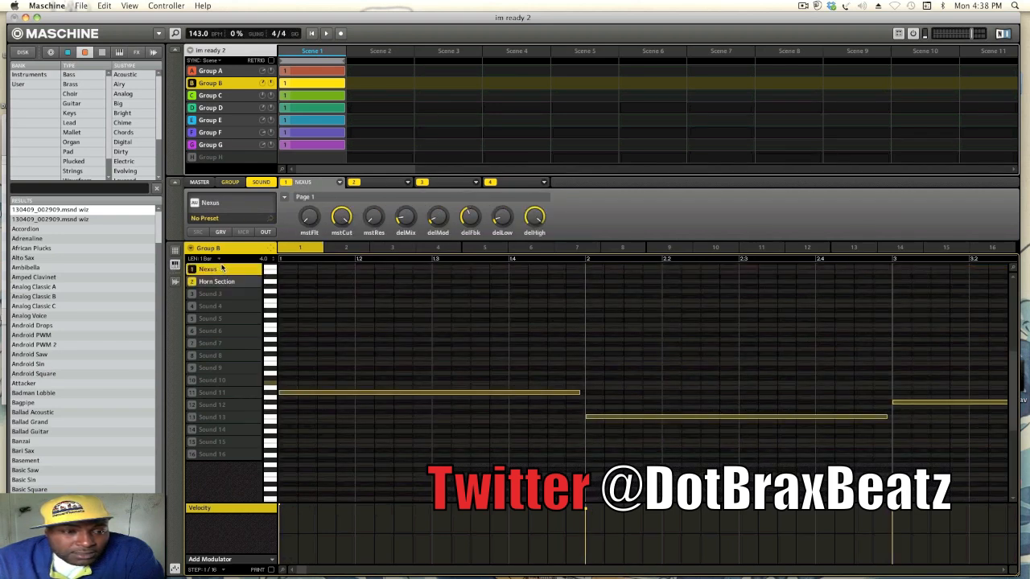
- View Group C's Marcato Strings notes in the piano roll and Group F's drum pattern
click(229, 97)
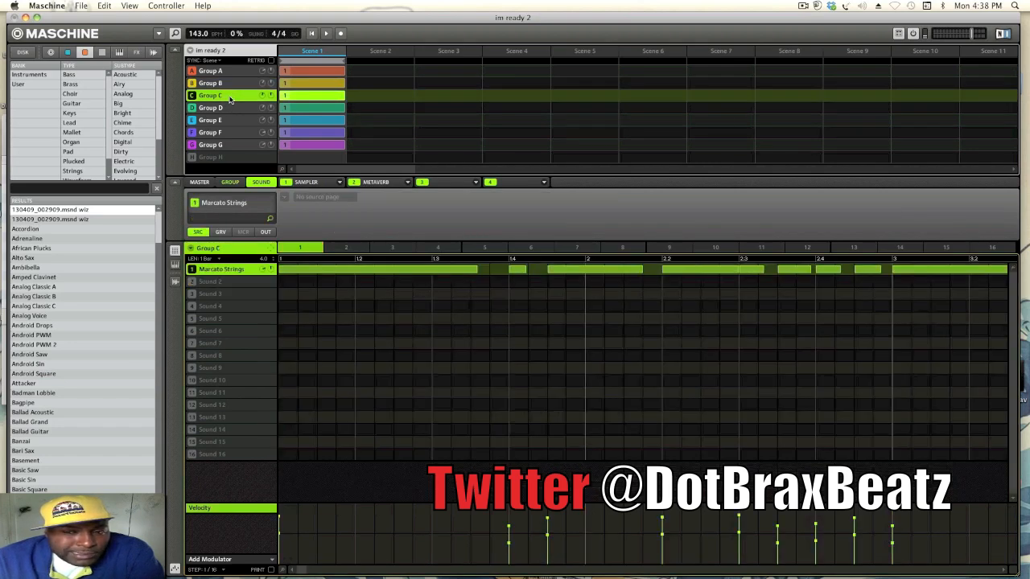
click(174, 266)
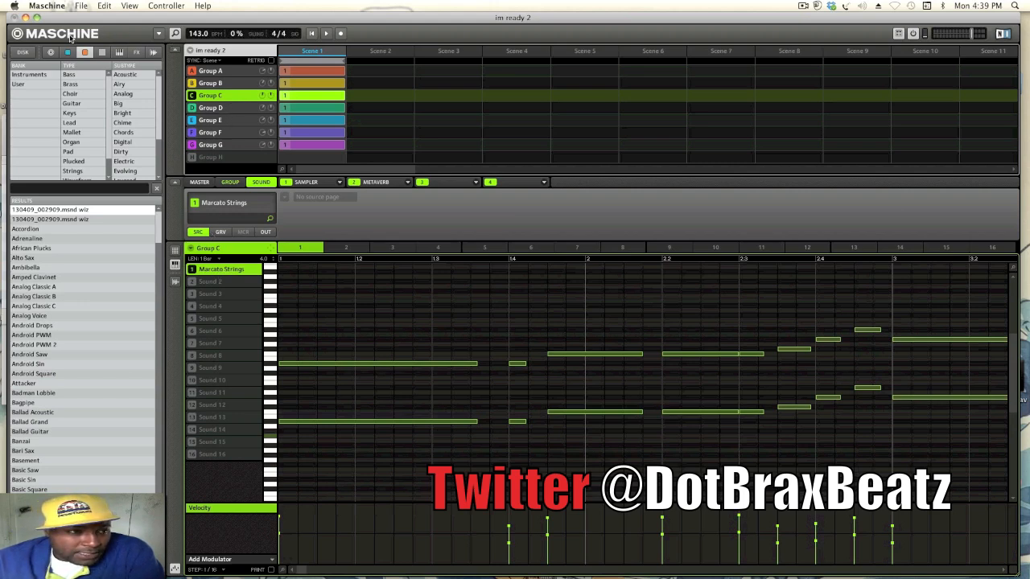
click(235, 136)
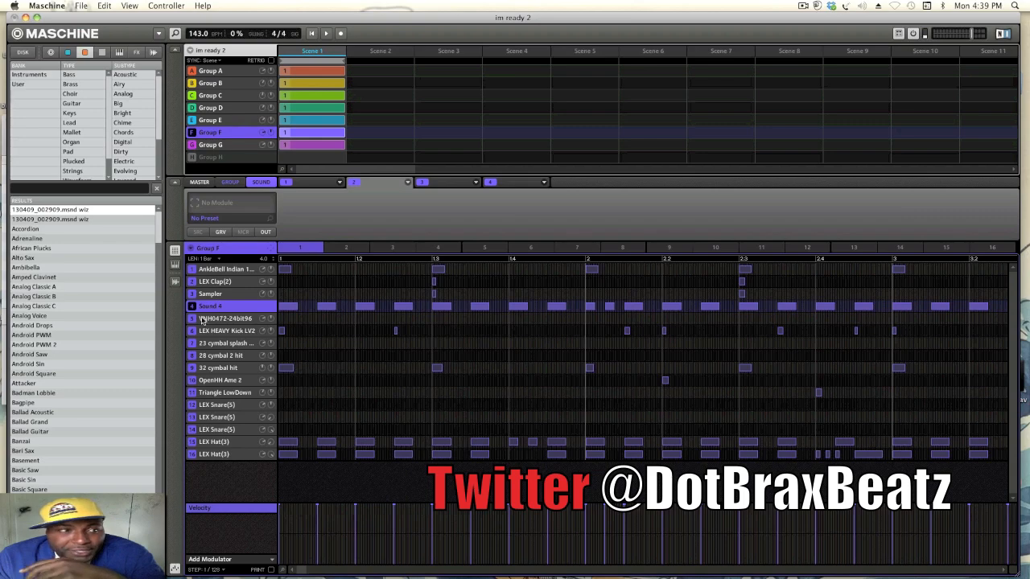
- Minimize Maschine, switch to the Im ready session in Pro Tools and look through its tracks in the Edit window
click(25, 18)
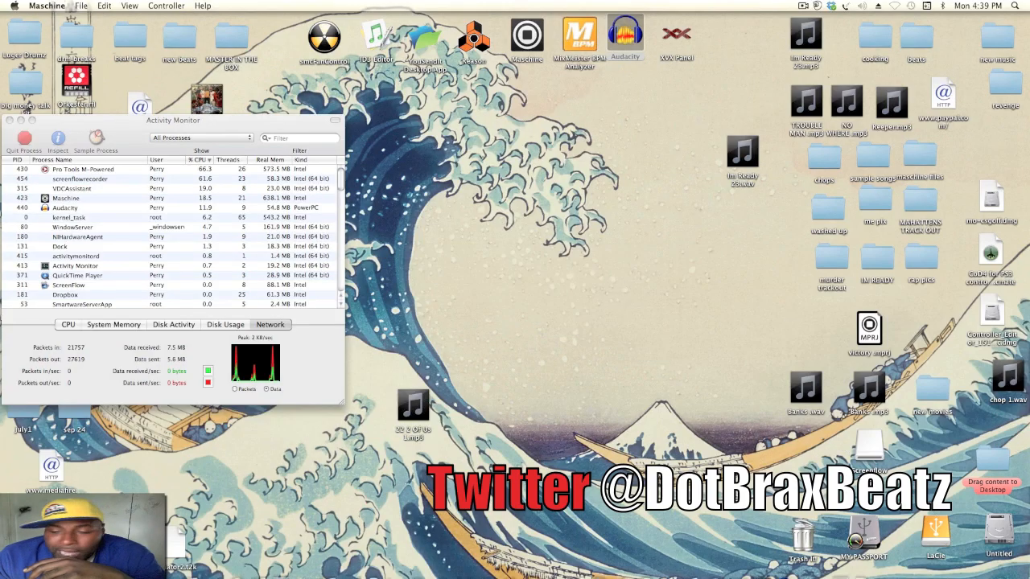
mouse_move(942, 569)
click(928, 565)
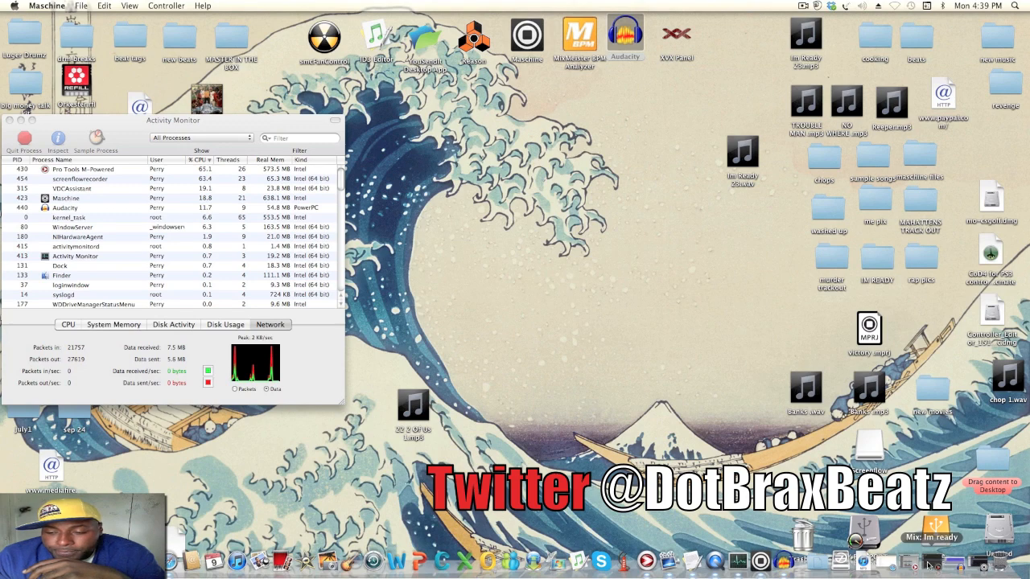
click(929, 564)
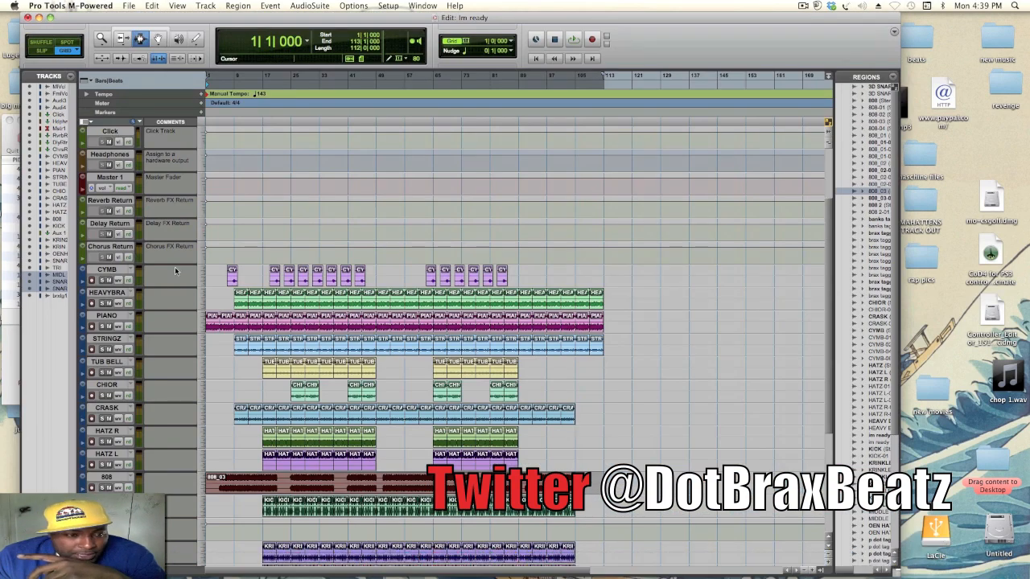
scroll(282, 308, down, 1)
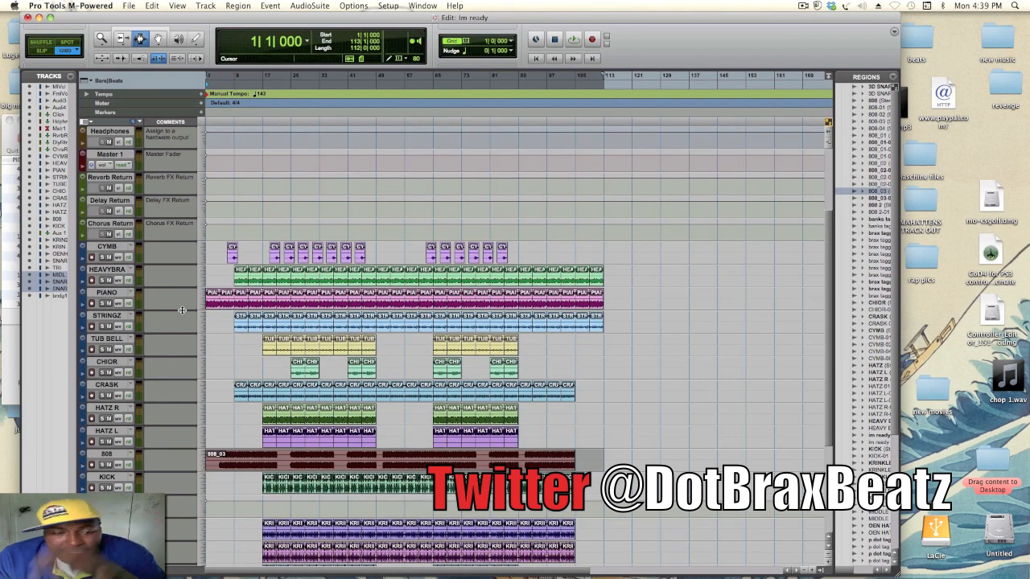
scroll(182, 311, down, 7)
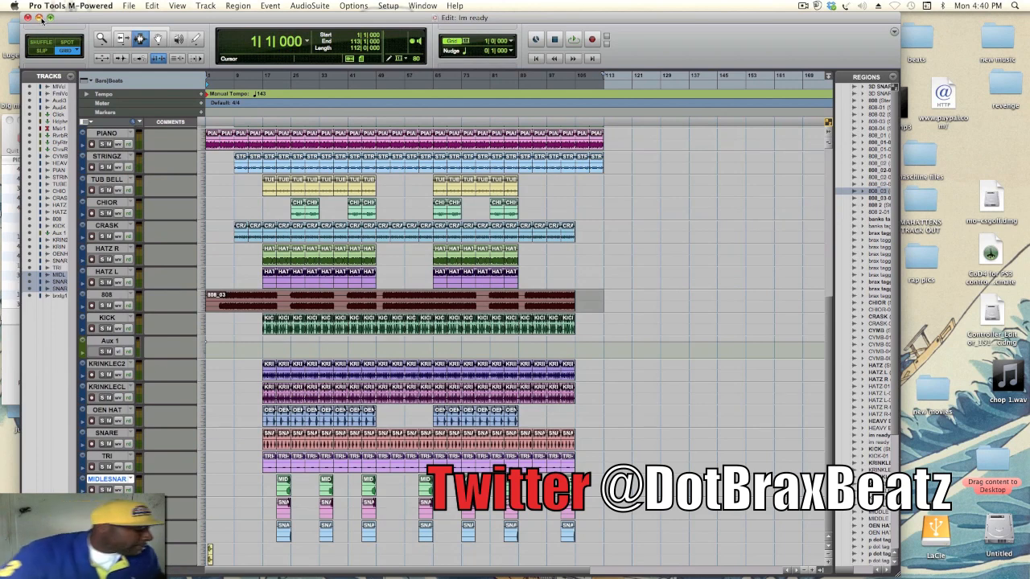
- Bring up the Mix window and open the REQ 6 equalizer on the KICK track
key(super+equal)
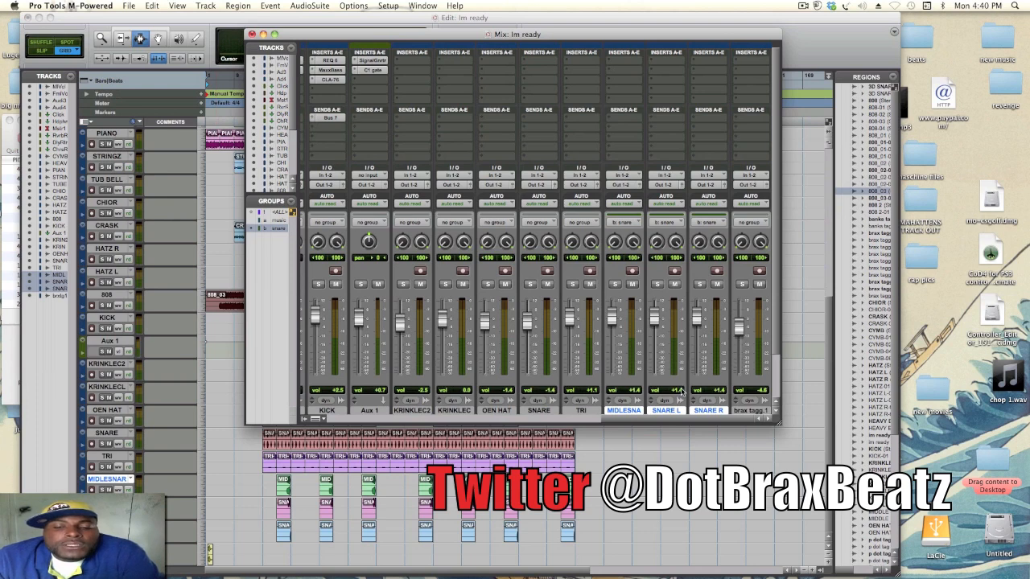
drag(686, 417, 587, 413)
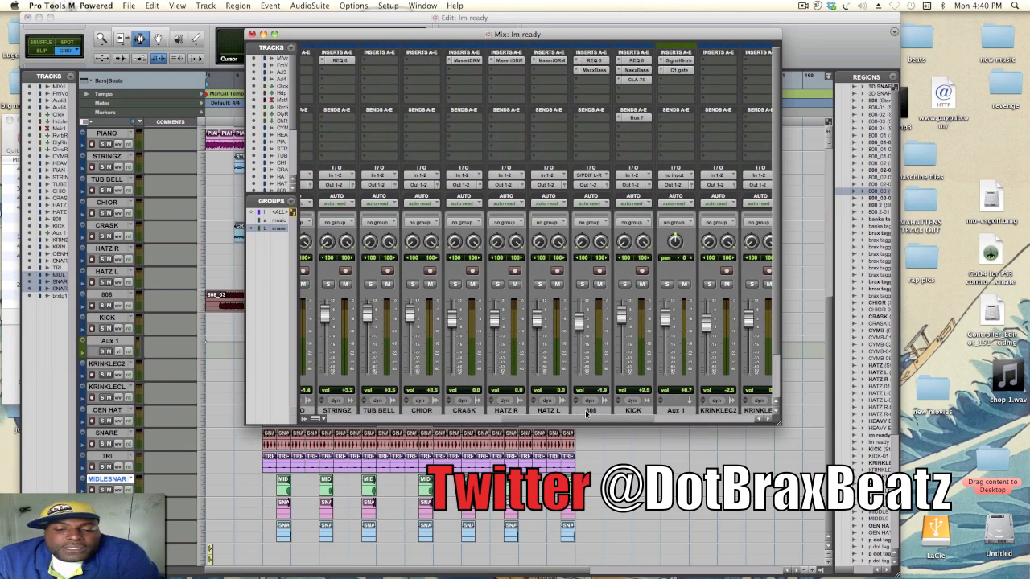
click(635, 411)
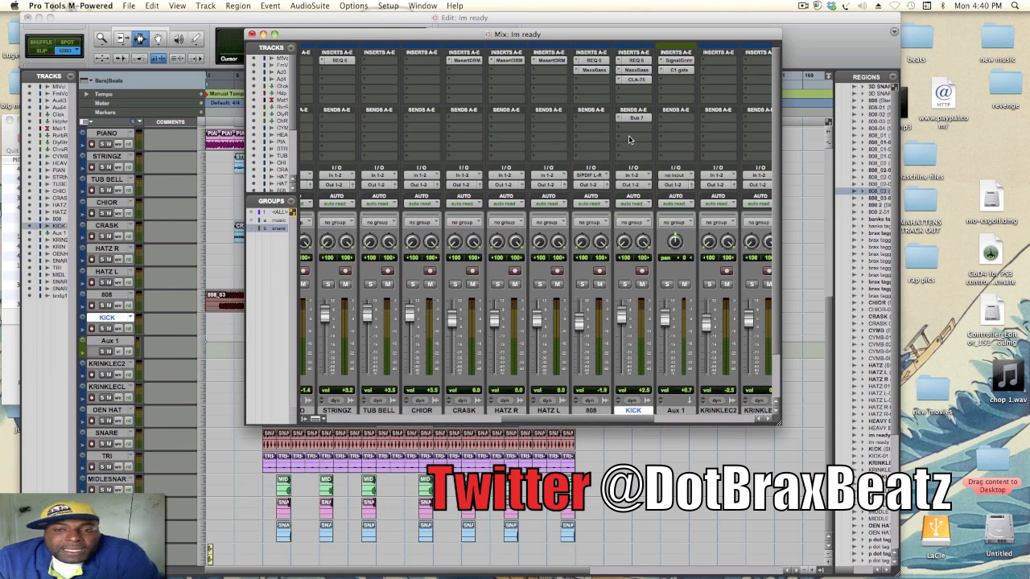
click(637, 61)
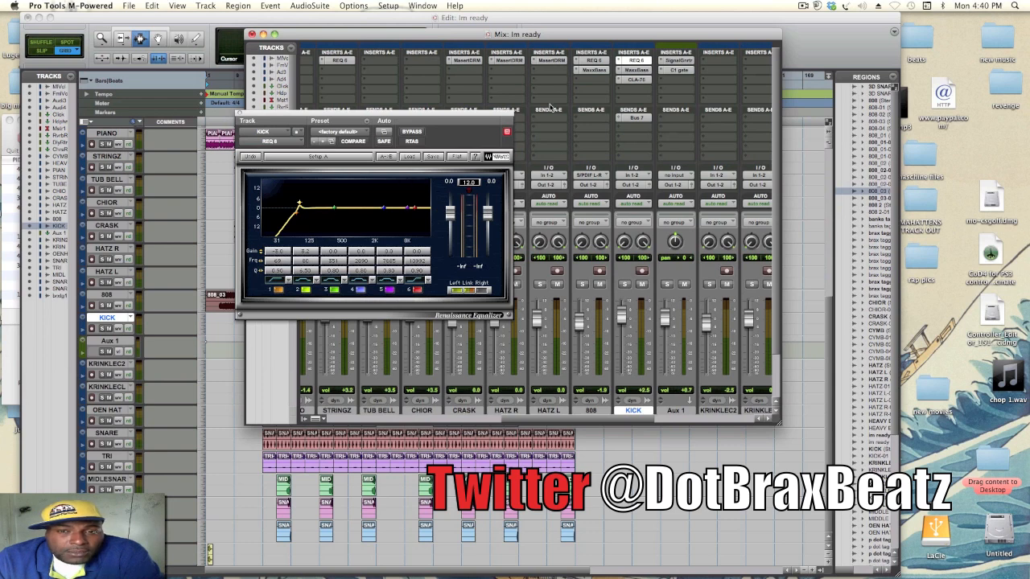
- Inspect the REQ 6 equalizer on the 808 track and the CLA-76 compressor on the KICK track, and close the plug-in window
click(591, 411)
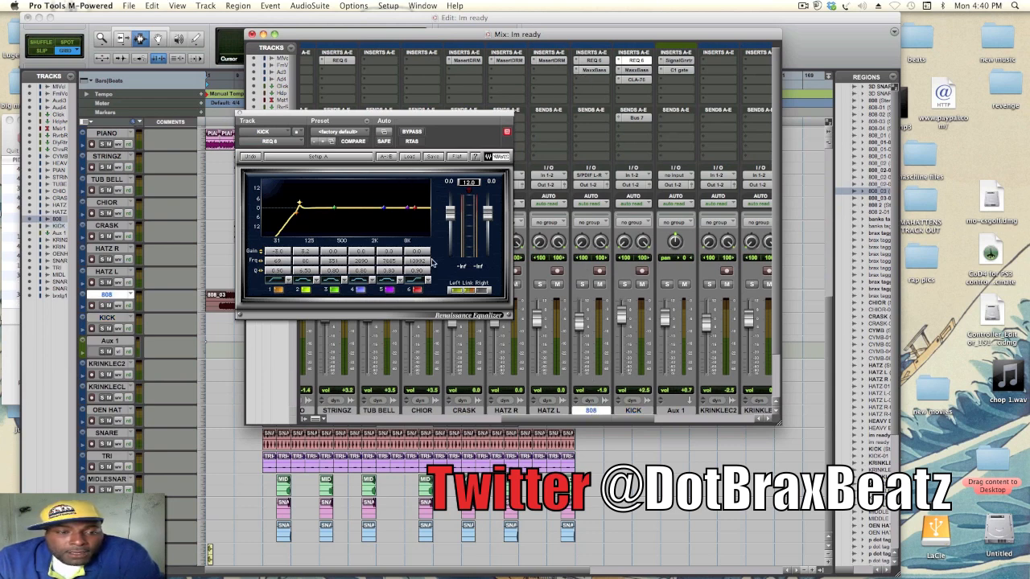
click(592, 63)
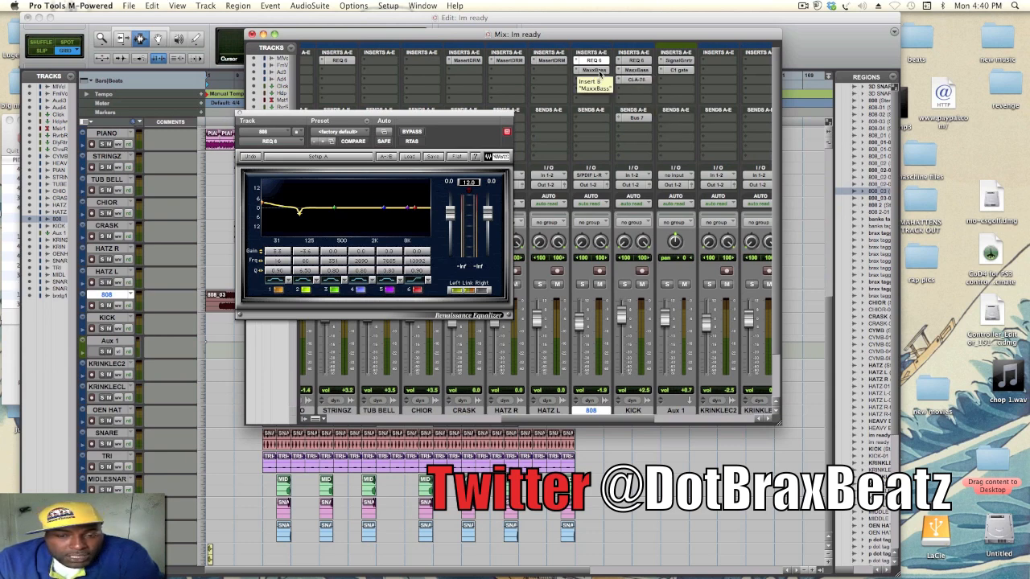
click(644, 81)
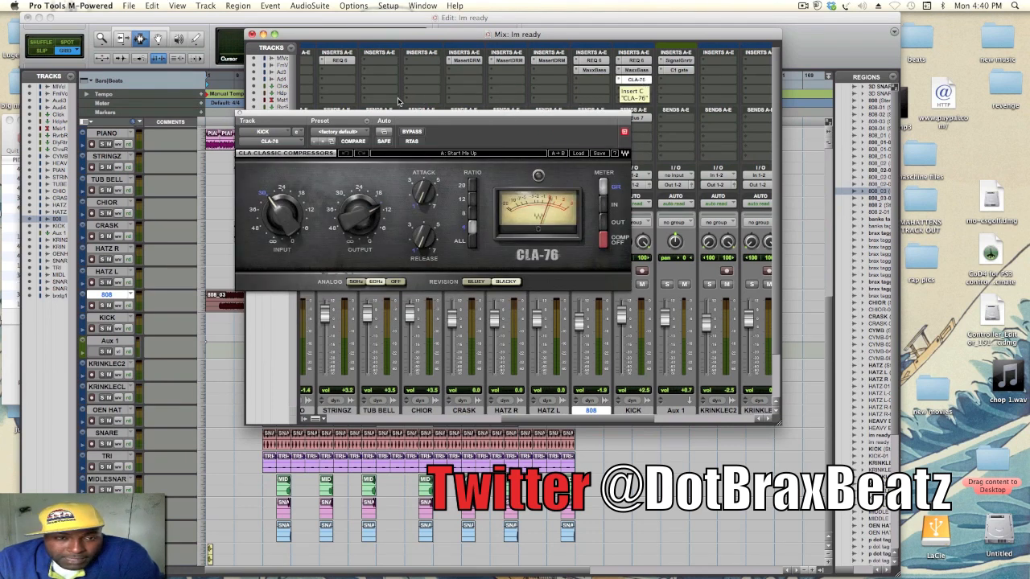
click(239, 117)
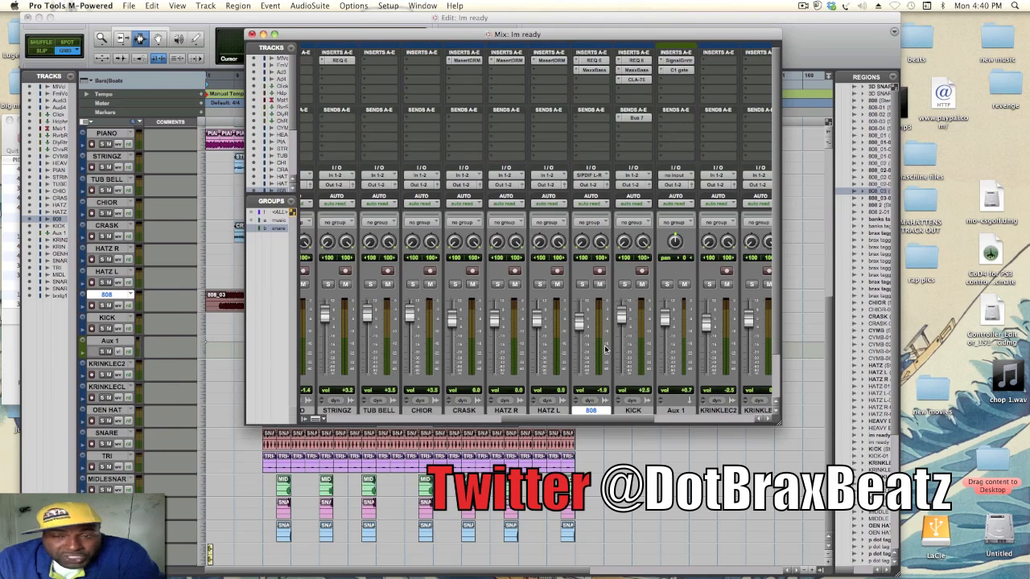
drag(625, 424, 594, 413)
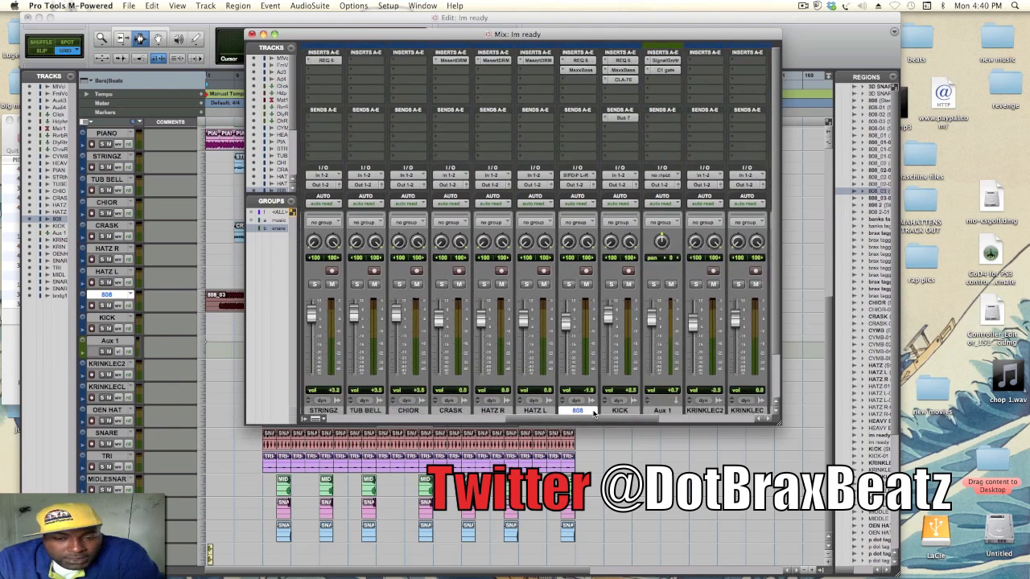
- Inspect Aux 1's Signal Generator and C1 gate and the KICK track's REQ 6 and Bus 7 send, closing their windows
click(629, 412)
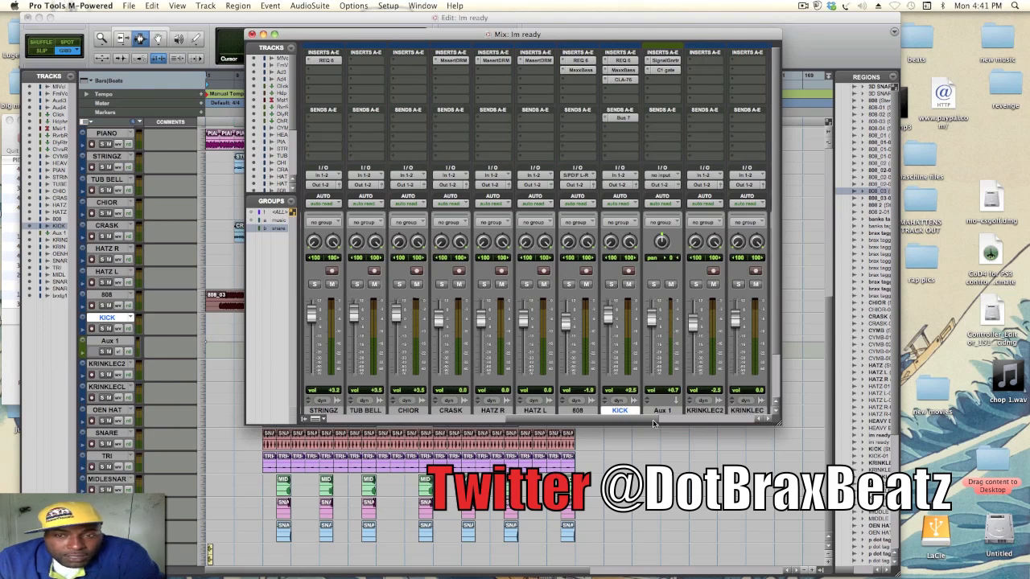
click(667, 60)
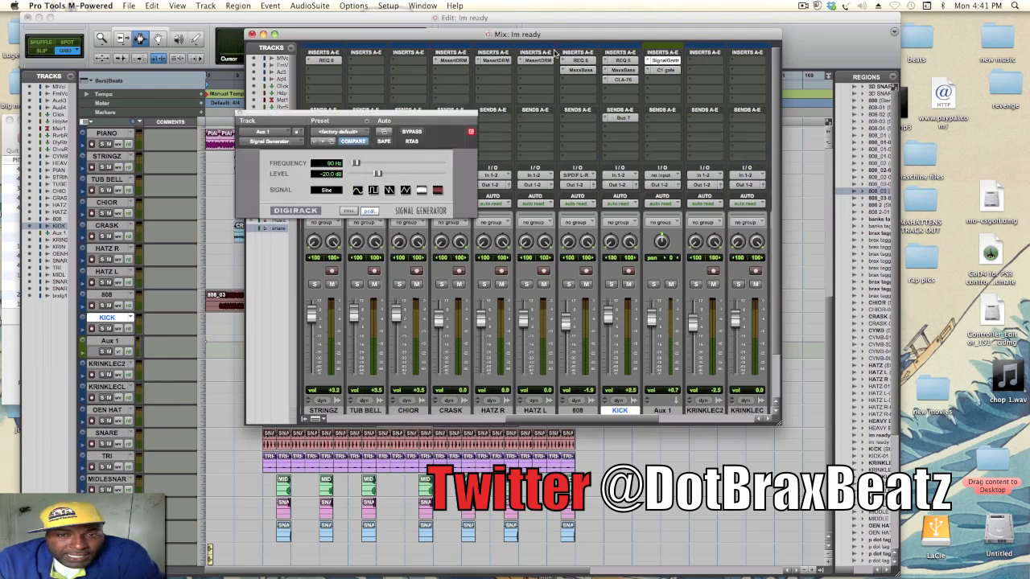
click(624, 60)
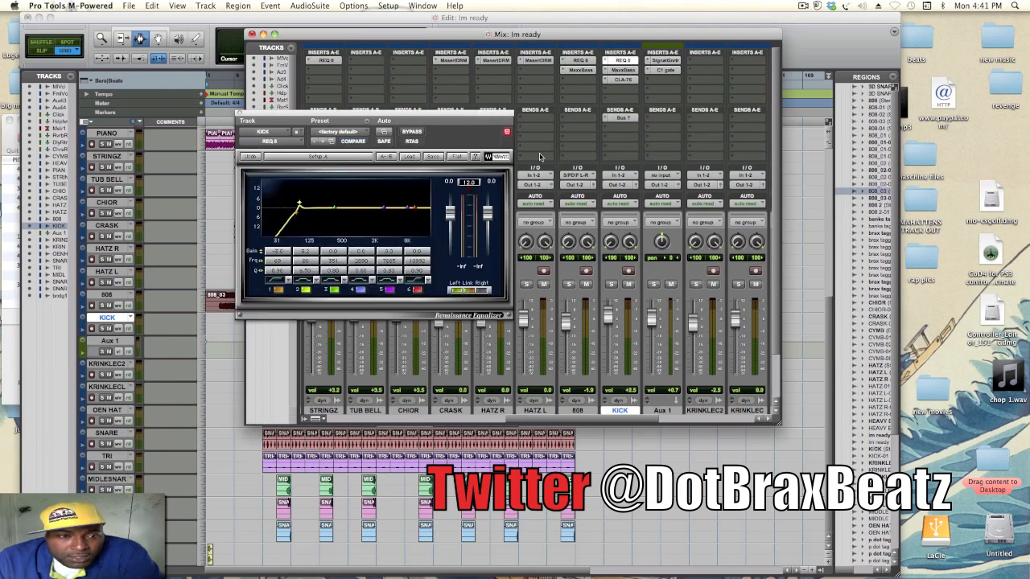
click(677, 70)
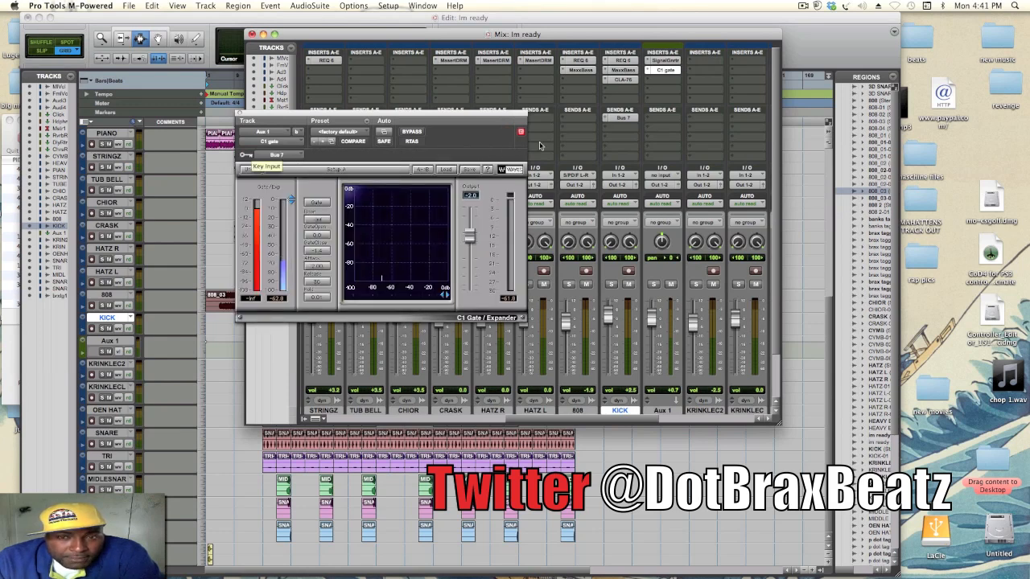
click(624, 119)
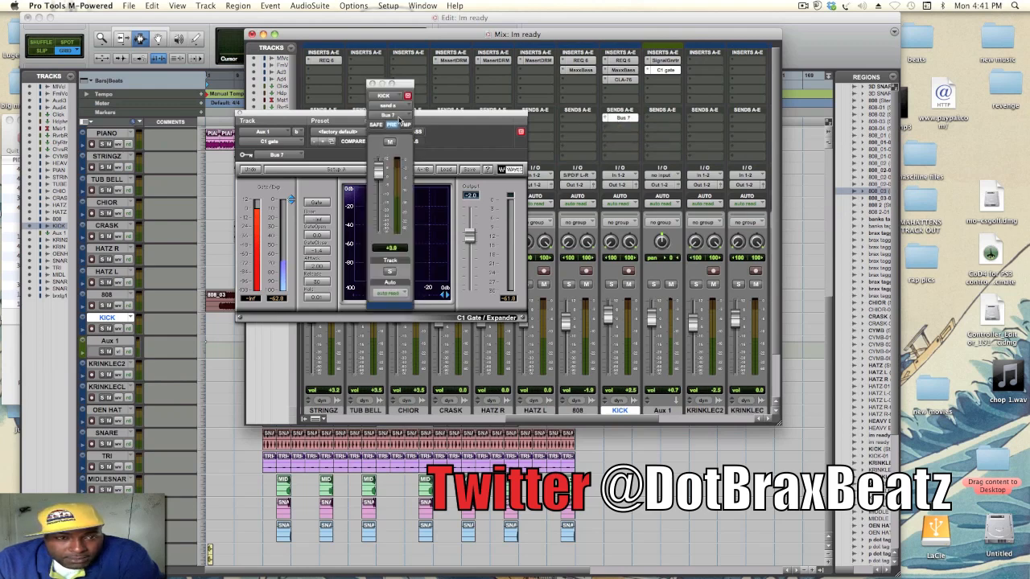
click(372, 83)
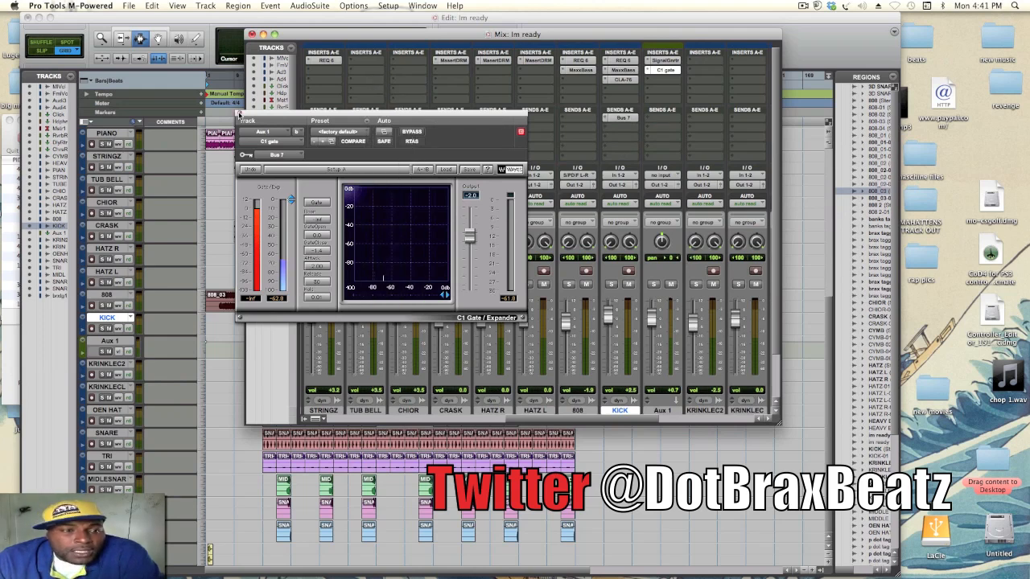
click(239, 115)
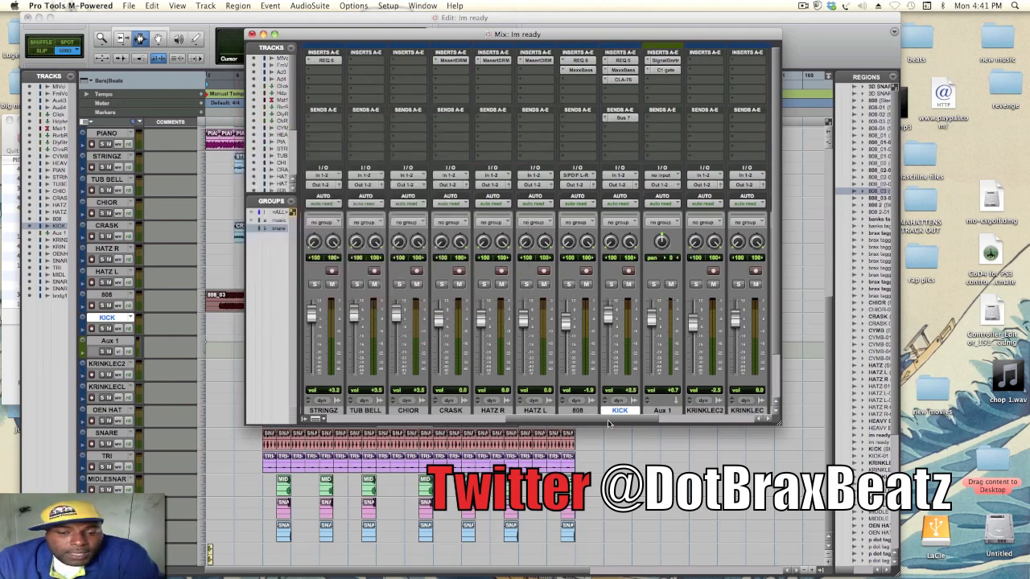
- Inspect the LinMB multiband compressor and L316 Multimaximizer on the Master 1 track, and close the plug-in window
drag(593, 420, 446, 423)
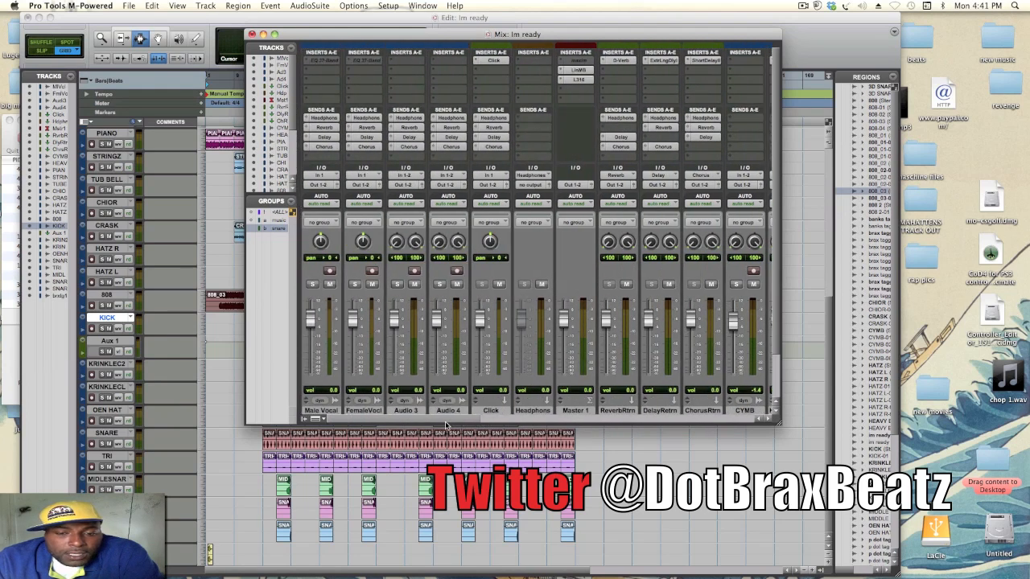
click(570, 72)
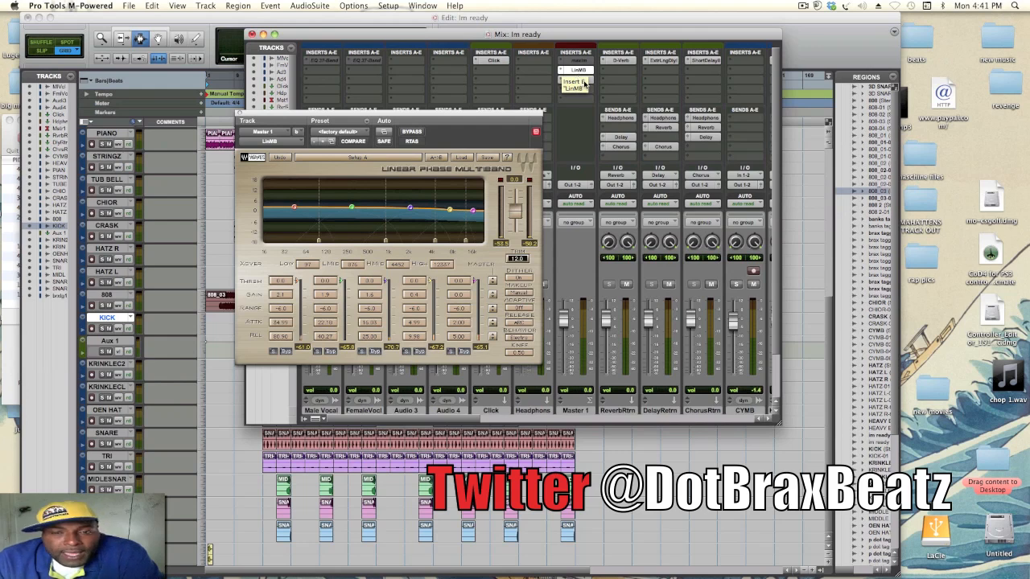
click(584, 81)
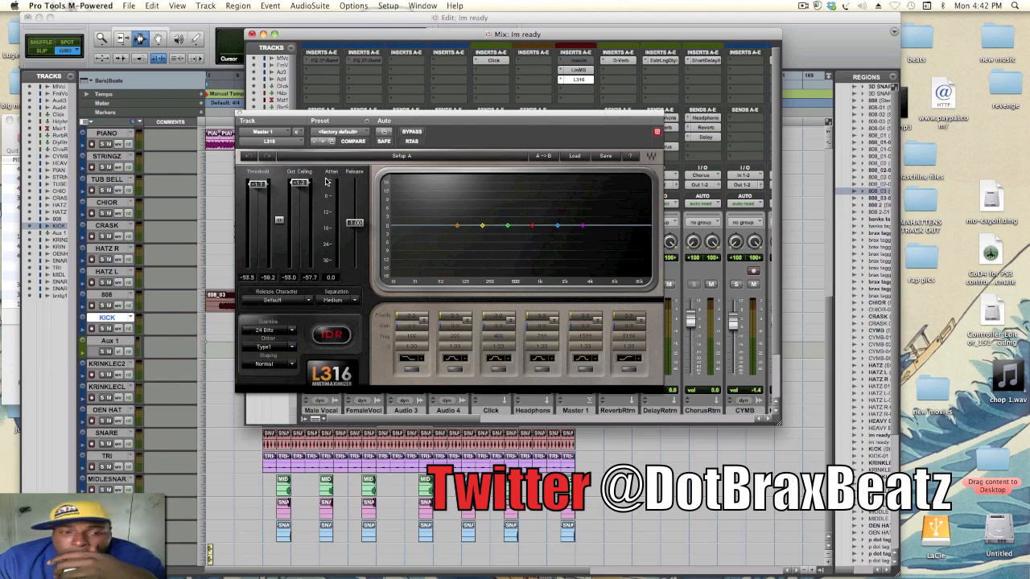
click(239, 115)
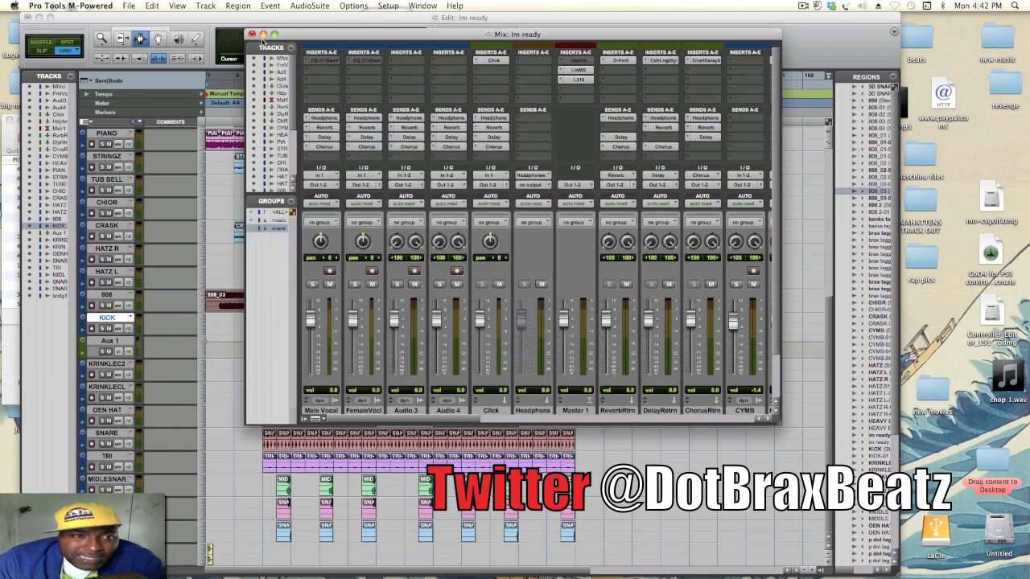
- Minimize the Pro Tools Mix and Edit windows, view the Im Ready 23 waveform in Audacity, and minimize it
click(262, 35)
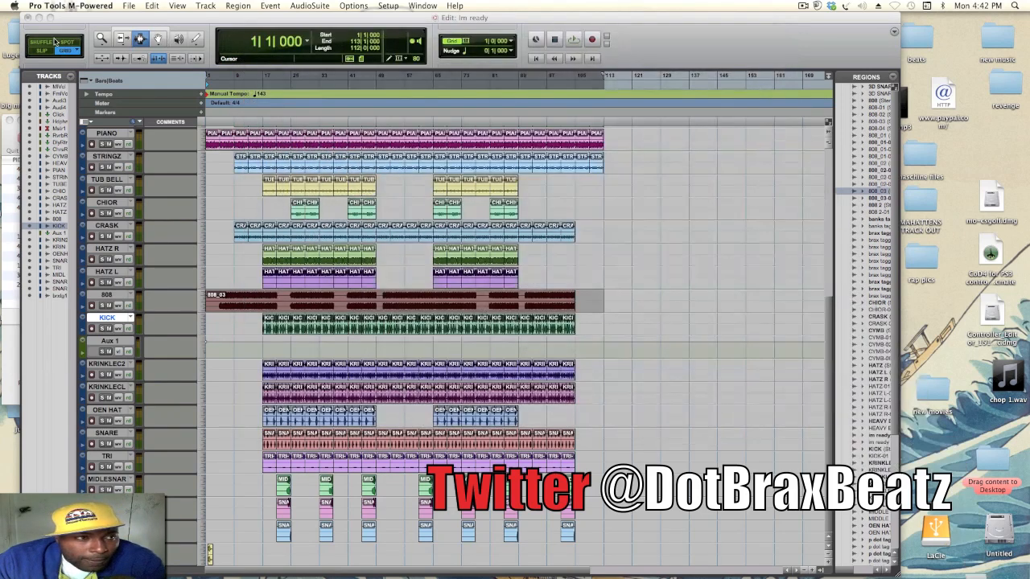
click(43, 22)
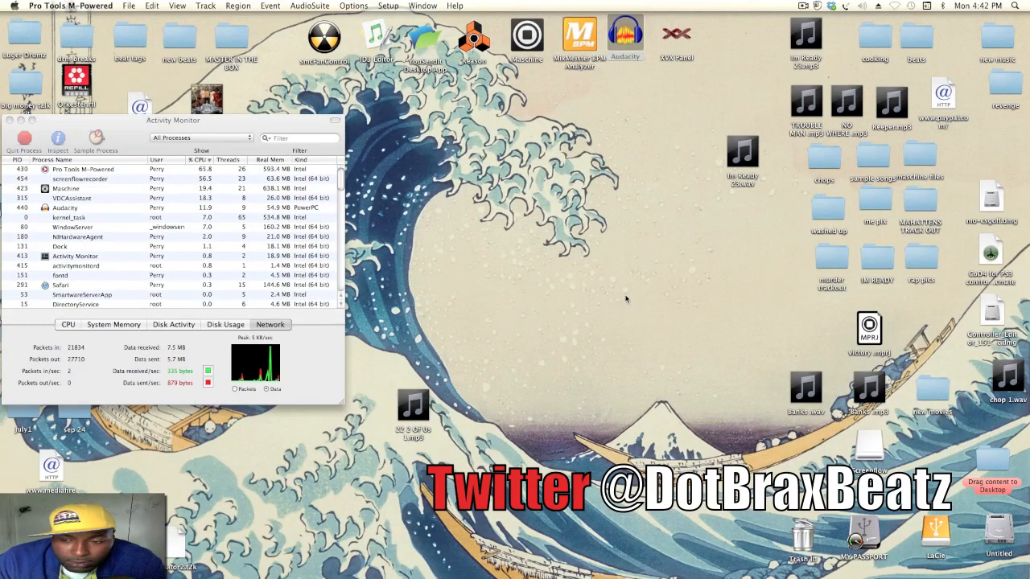
click(909, 566)
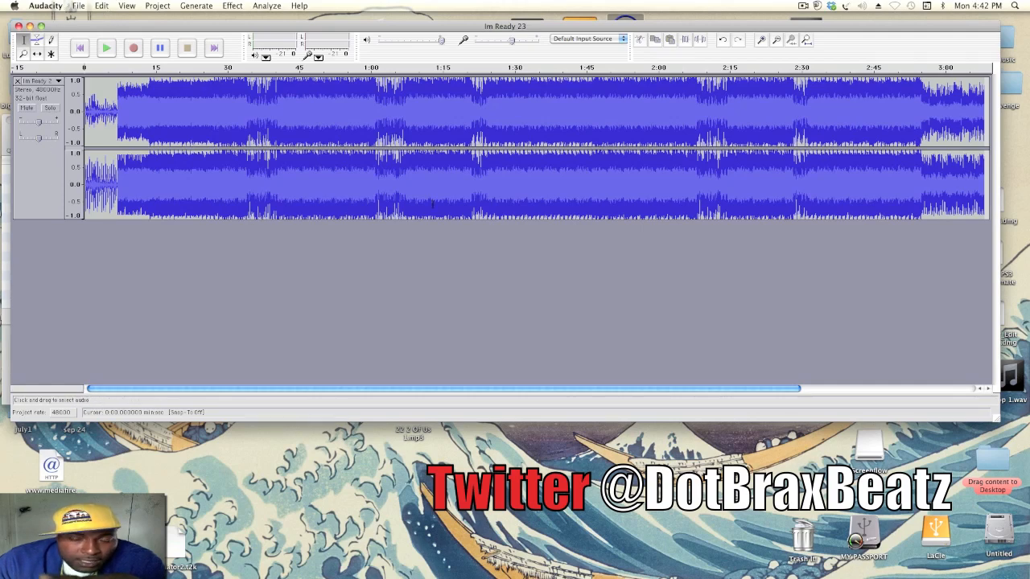
click(30, 25)
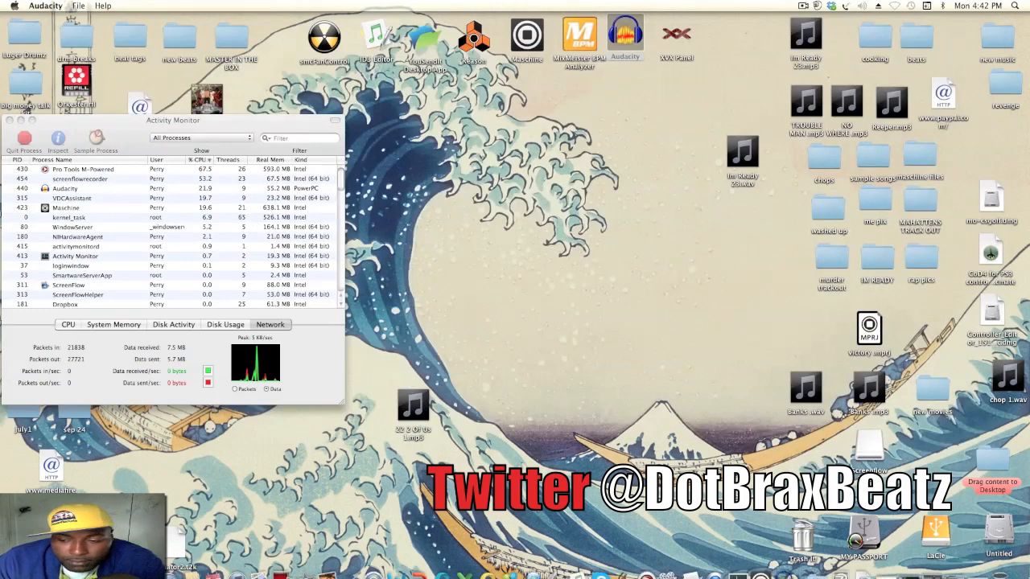
- Switch to the im ready 2 project in Maschine and mute Groups A through G
click(910, 563)
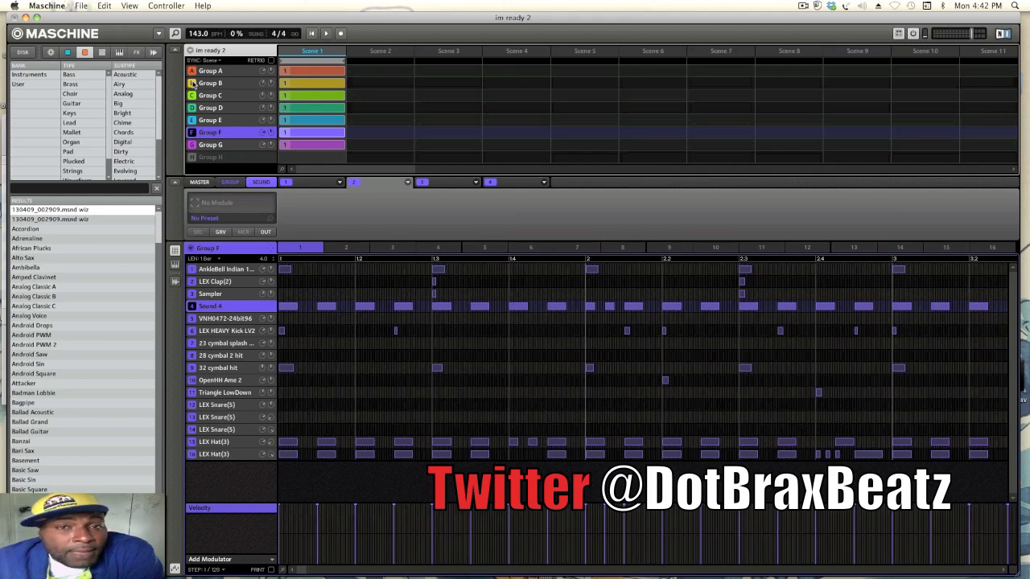
click(193, 84)
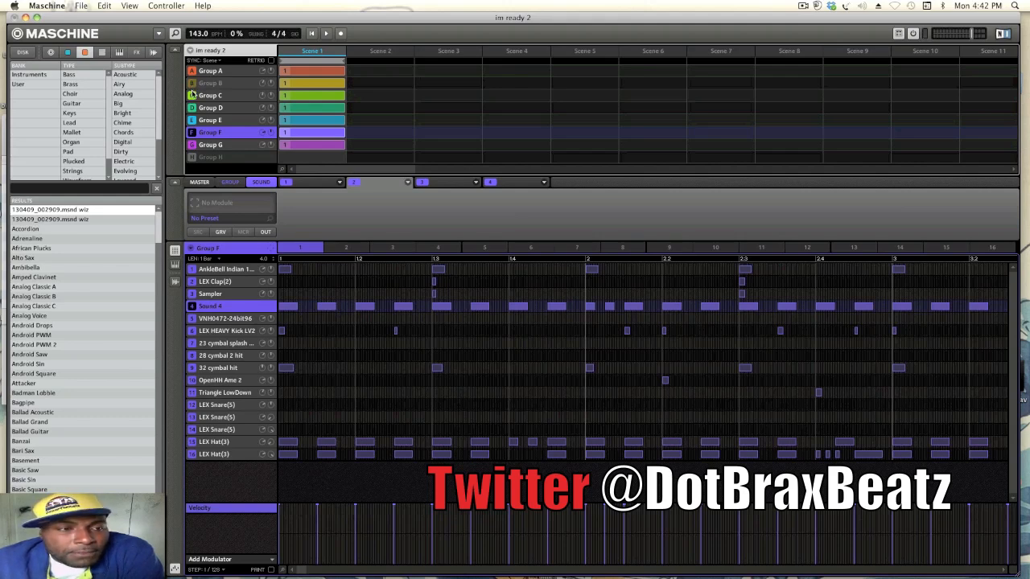
click(192, 95)
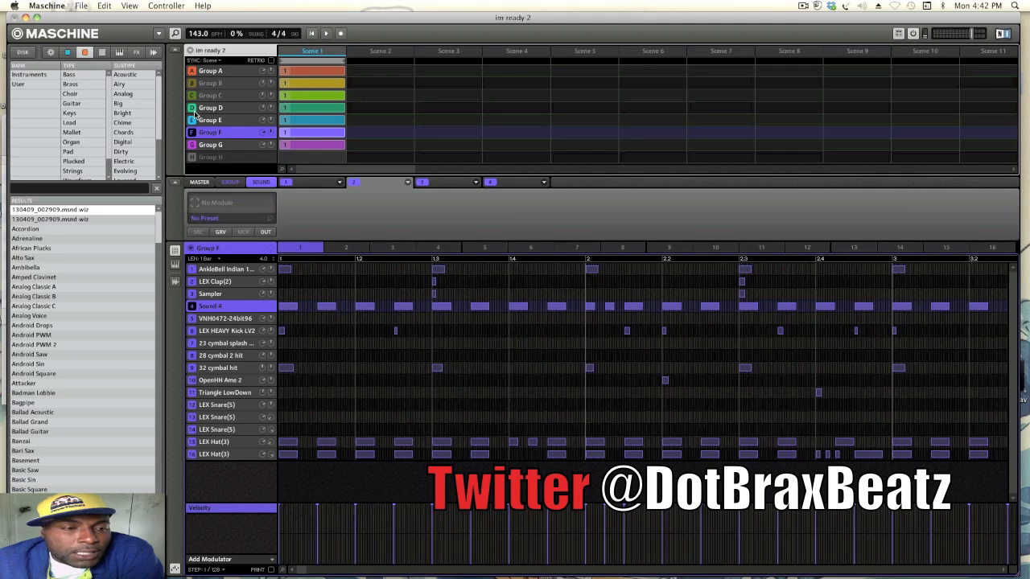
click(192, 107)
click(192, 120)
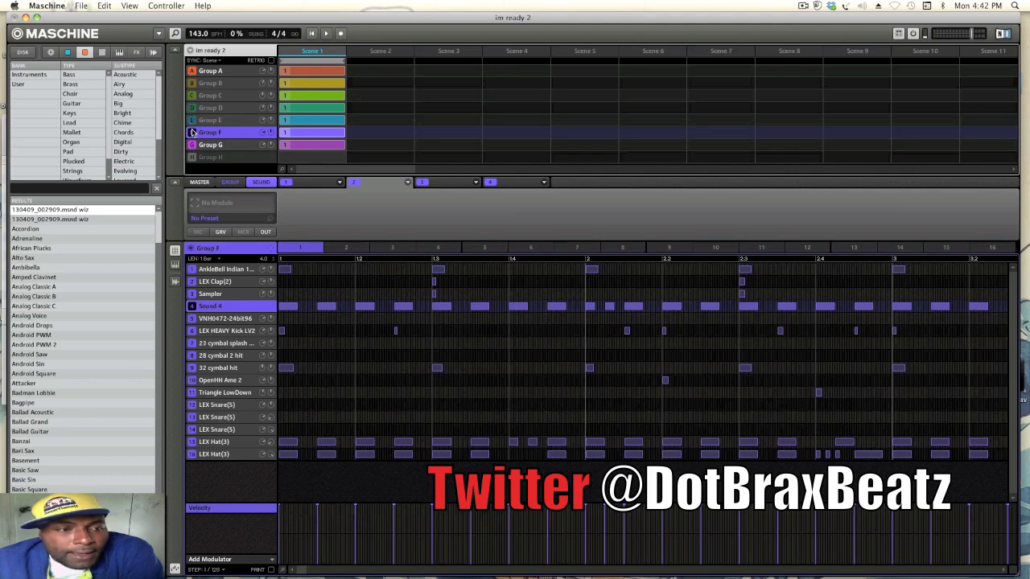
click(193, 132)
click(193, 145)
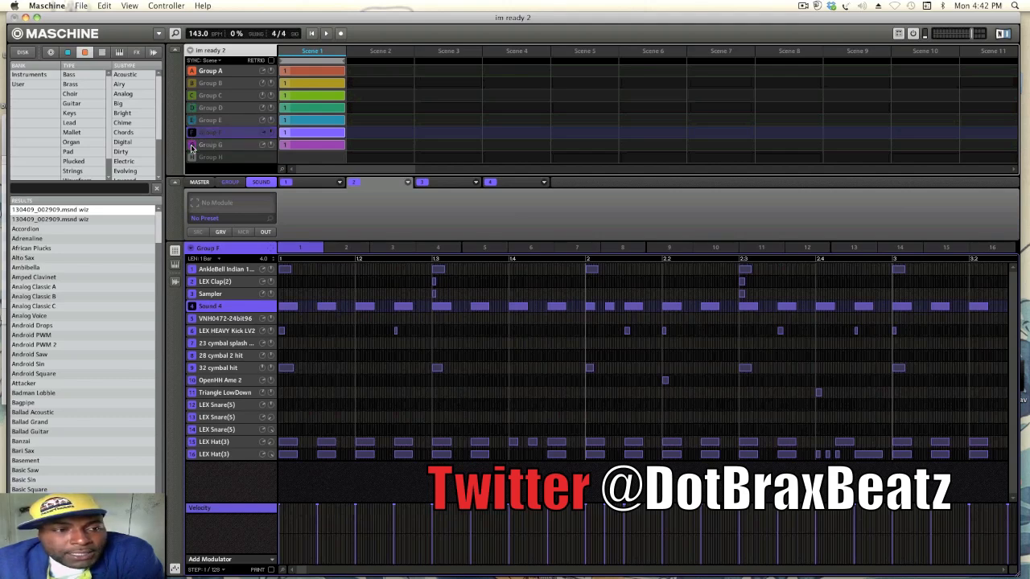
click(192, 71)
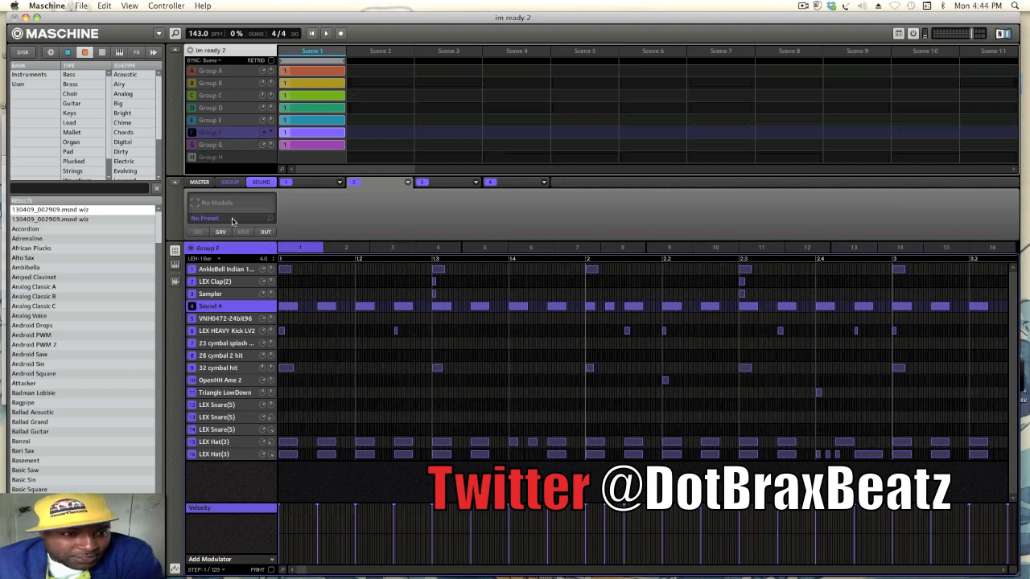
- View the patterns of Group A, Group E and Group F
click(244, 71)
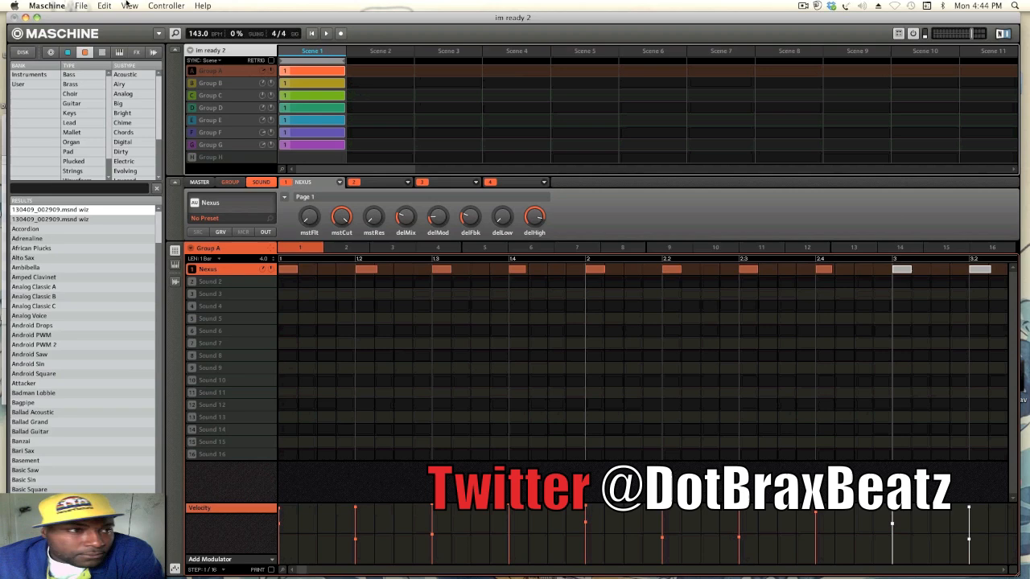
click(213, 121)
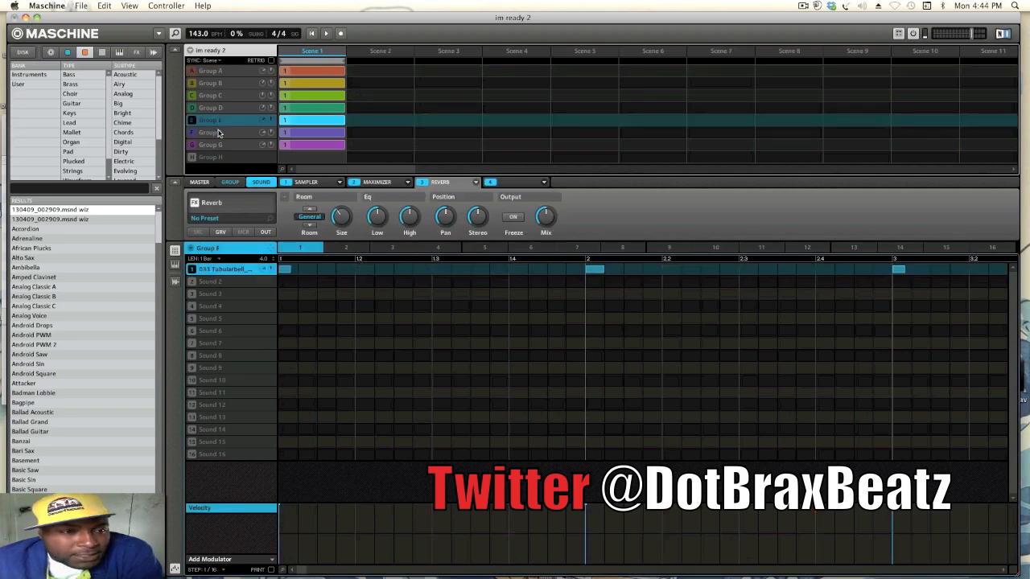
click(218, 132)
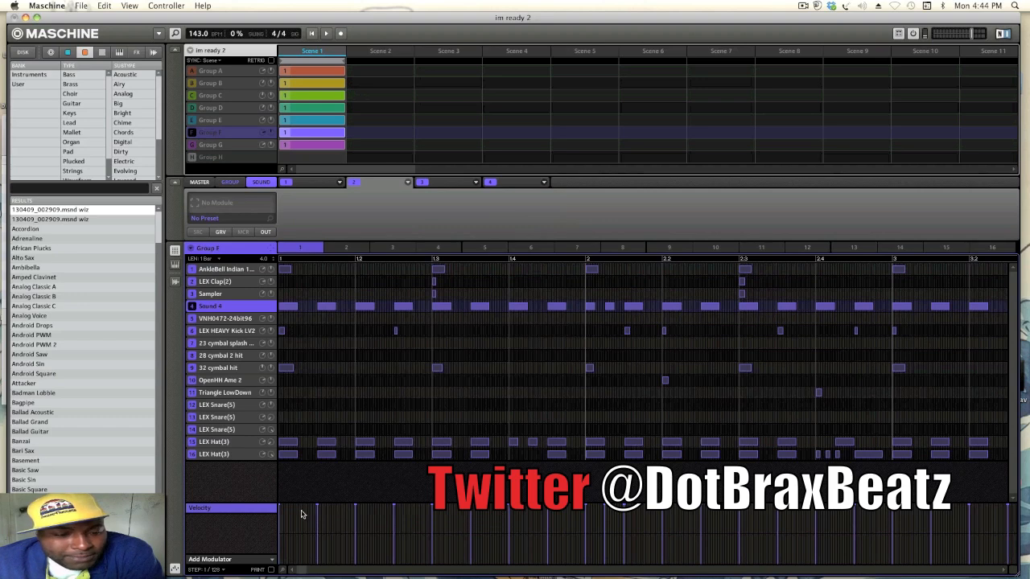
- View the notes of Group F's three LEX Snare(5) sounds near the pattern's end in the piano roll
drag(301, 569, 309, 570)
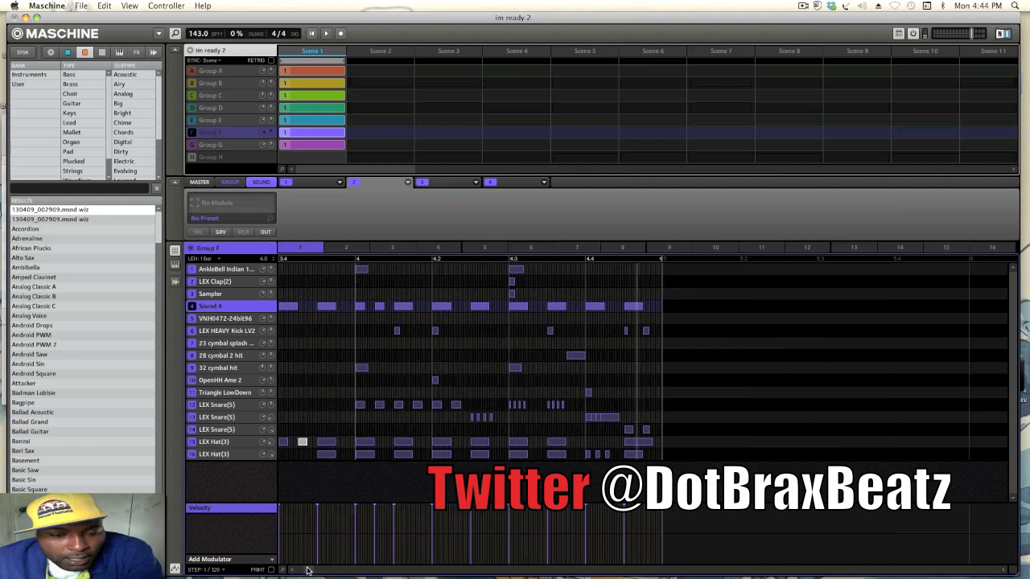
click(218, 408)
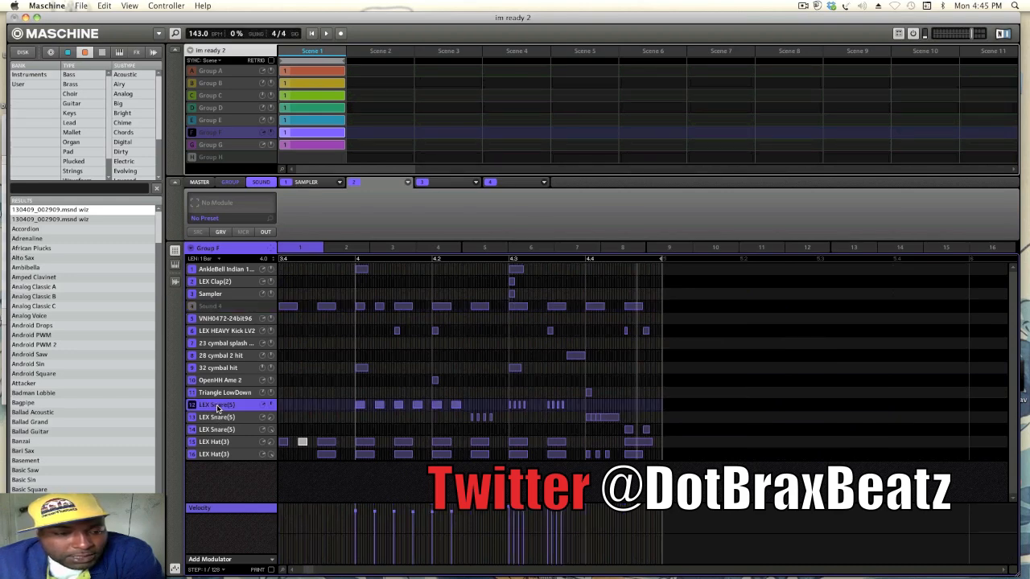
click(174, 266)
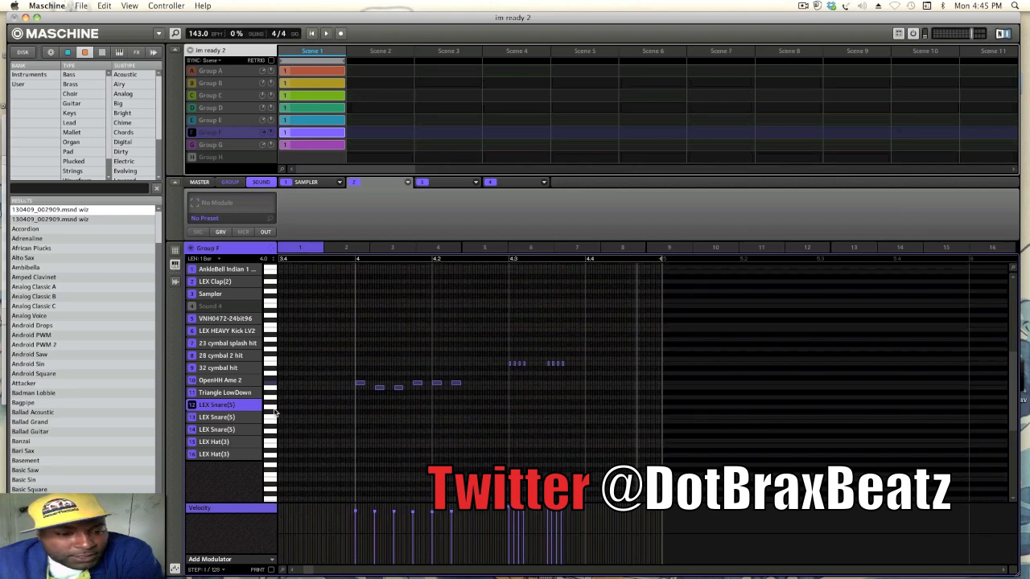
click(234, 419)
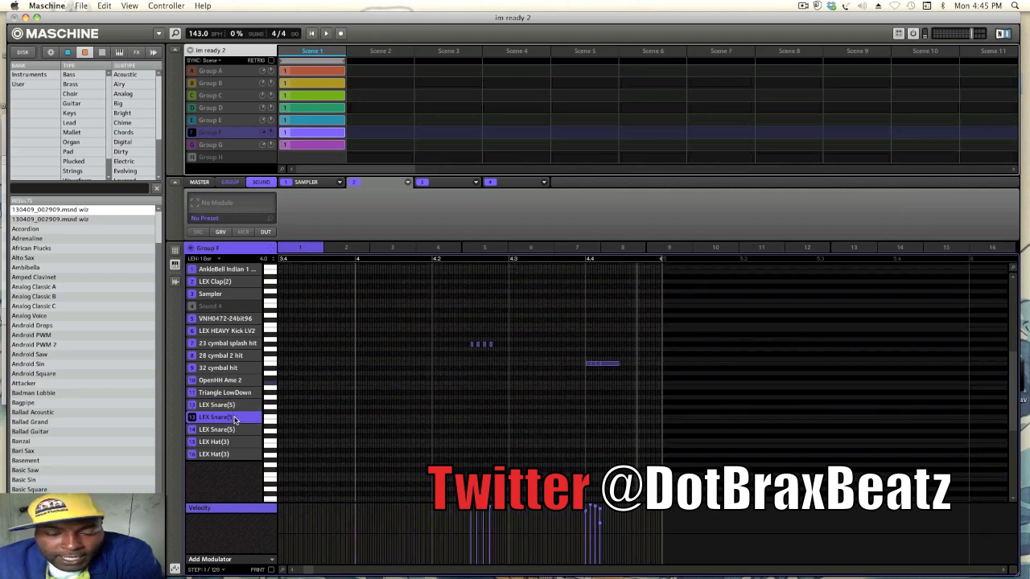
click(231, 432)
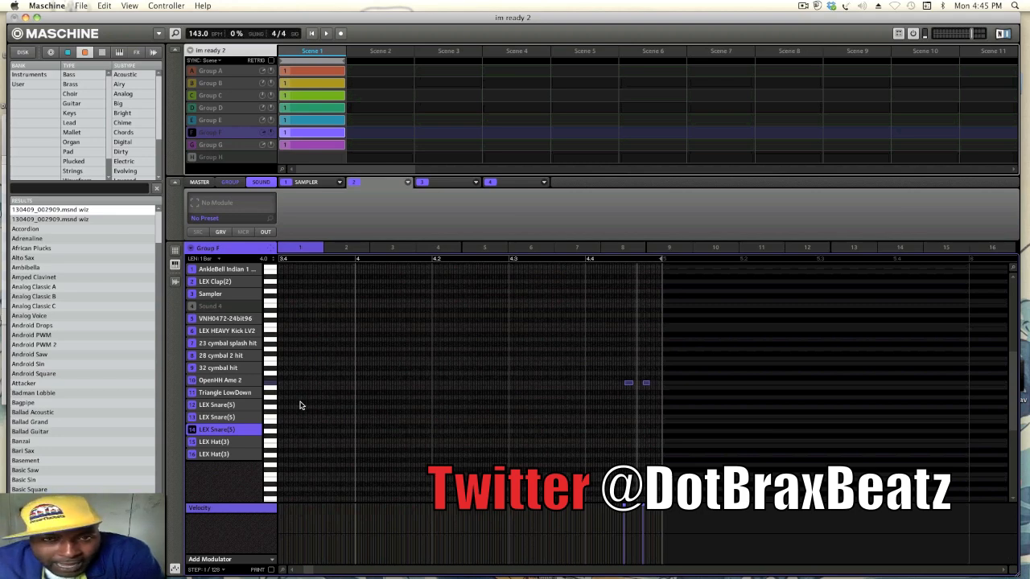
- Minimize Maschine, bring back the Im ready Edit window in Pro Tools to view its tracks, and minimize it
click(27, 17)
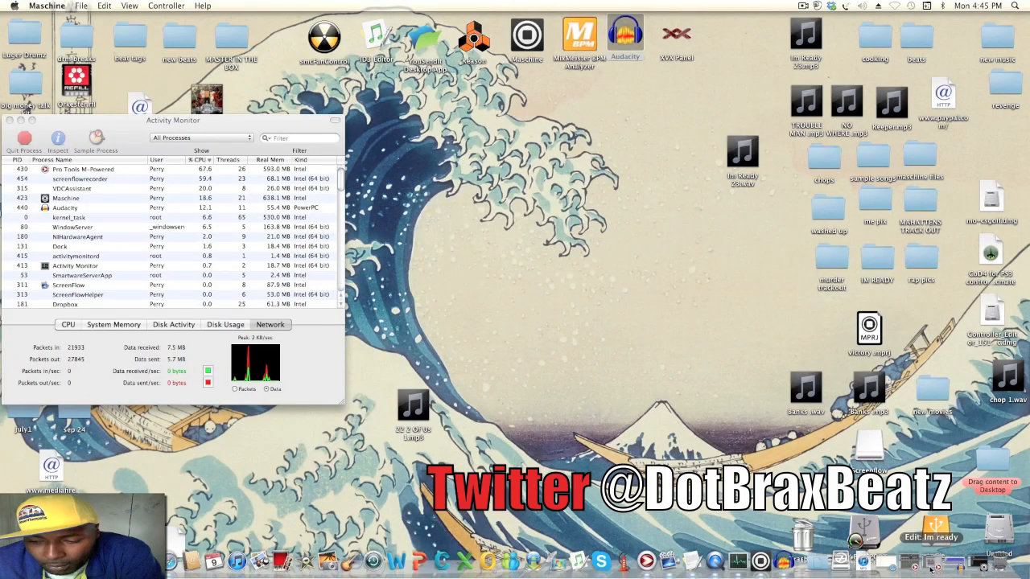
click(927, 567)
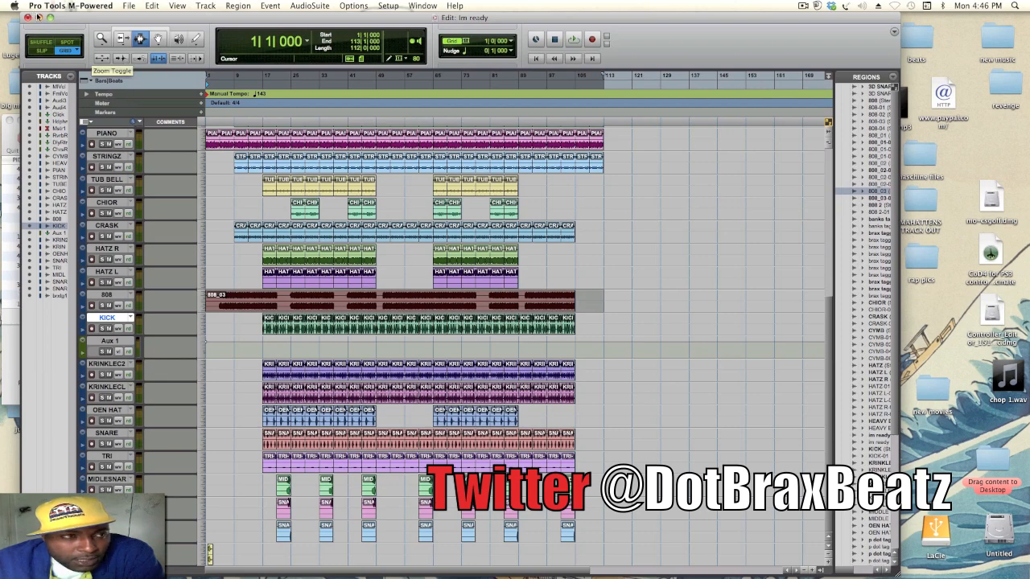
click(38, 17)
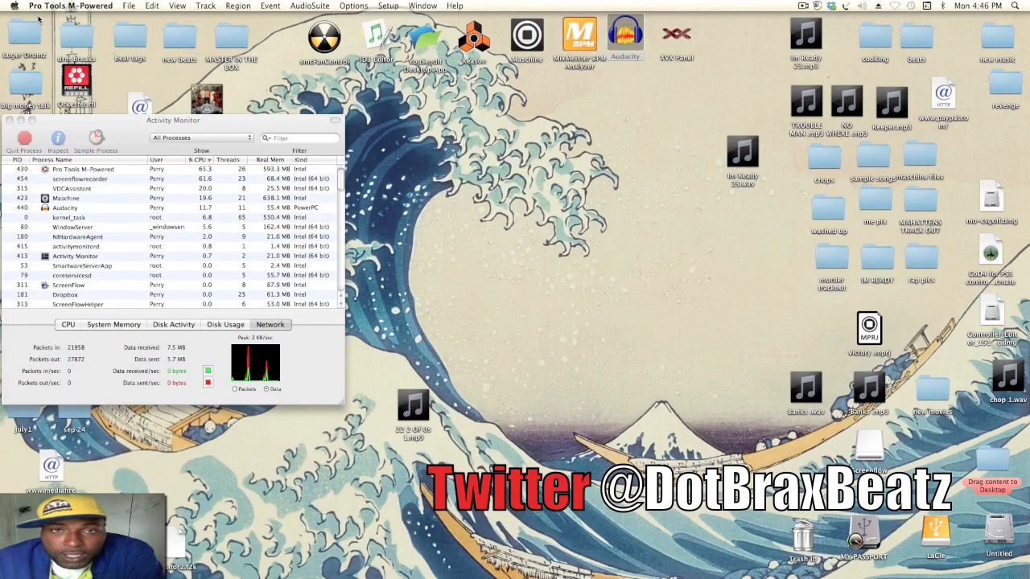